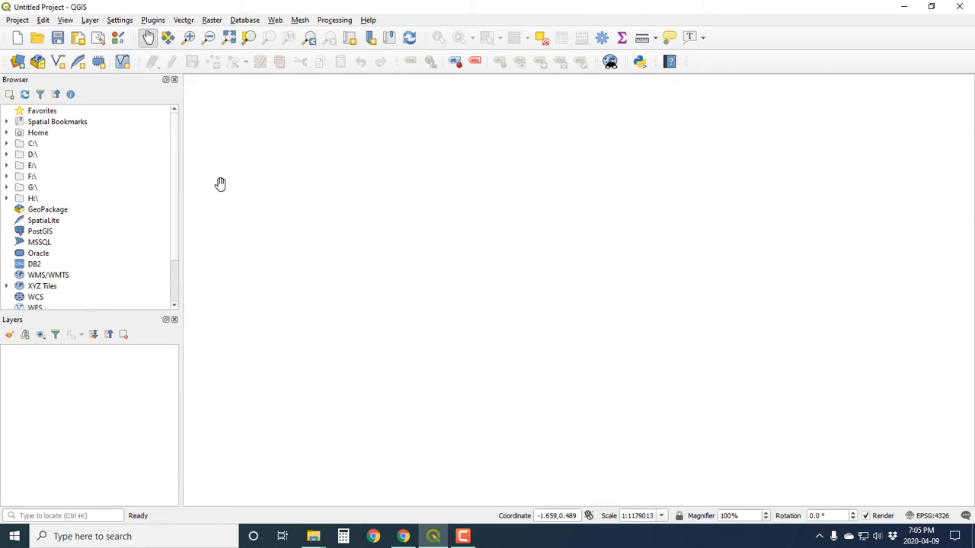
Locate the HW14 folder under Dropbox on the F drive and add SRD_in_KY_modified.tif to the map.
{"action": "left_click", "coordinate": [7, 176]}
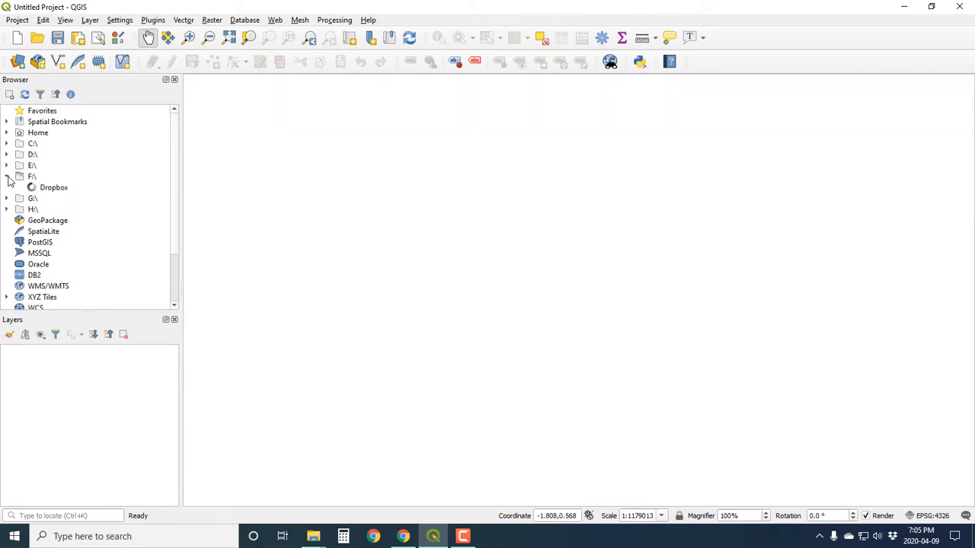
{"action": "left_click", "coordinate": [18, 187]}
{"action": "scroll", "coordinate": [71, 231], "scroll_direction": "down", "scroll_amount": 2}
{"action": "scroll", "coordinate": [67, 231], "scroll_direction": "down", "scroll_amount": 15}
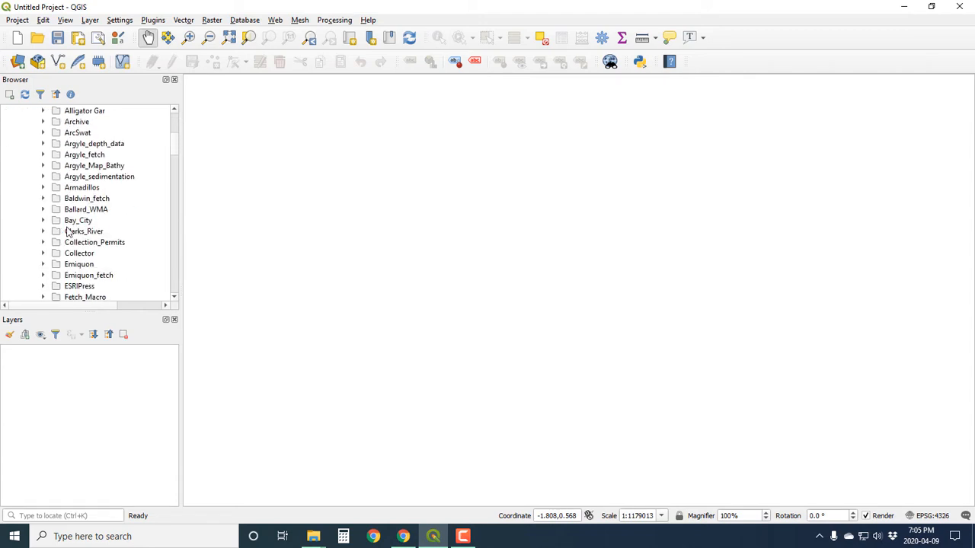
{"action": "scroll", "coordinate": [68, 231], "scroll_direction": "down", "scroll_amount": 2}
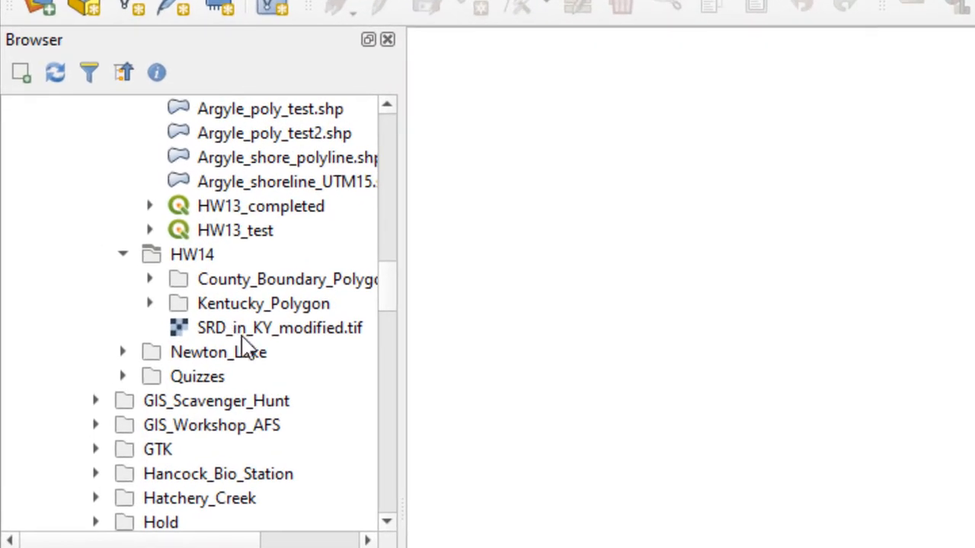
{"action": "left_click_drag", "start_coordinate": [250, 328], "coordinate": [924, 388]}
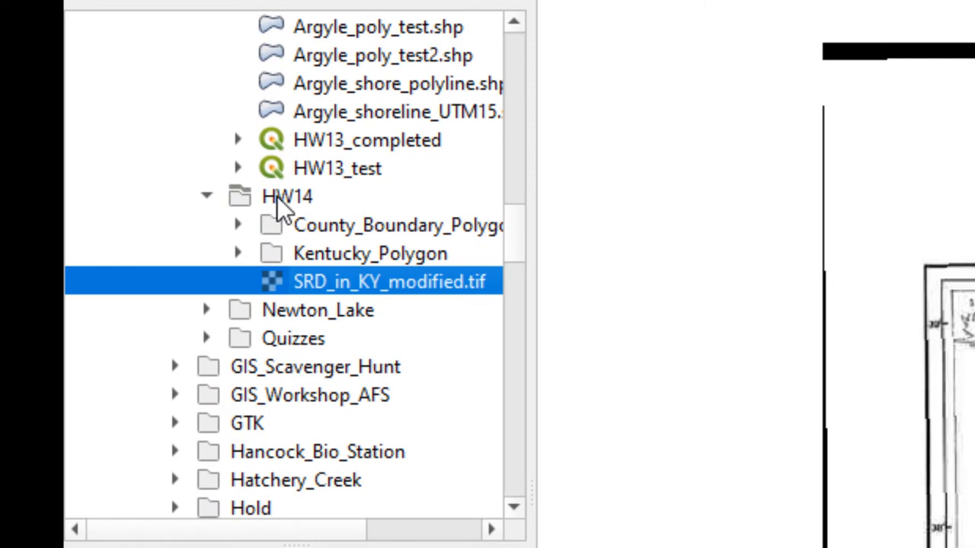
Start a new shapefile layer in the HW14 folder with the file name SRD_point.shp.
{"action": "right_click", "coordinate": [277, 196]}
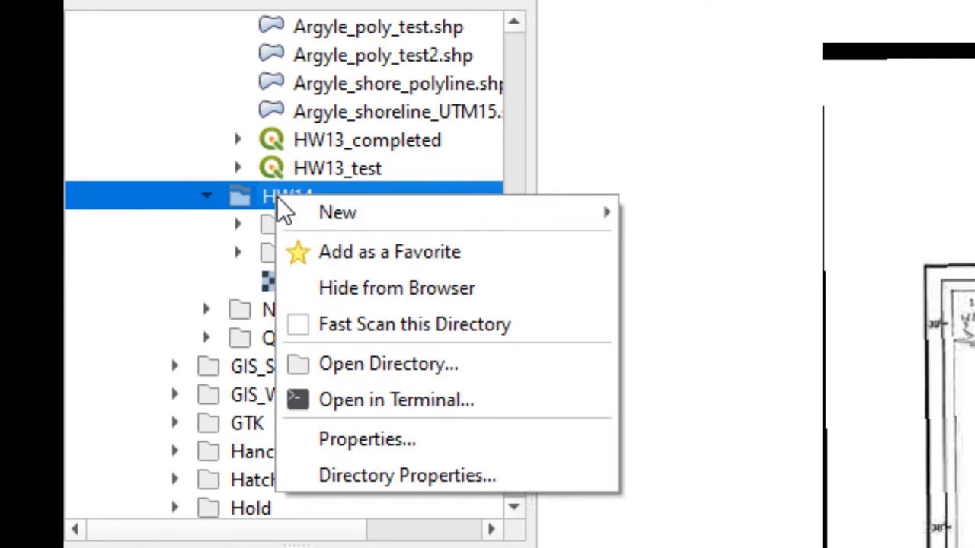
{"action": "mouse_move", "coordinate": [317, 216]}
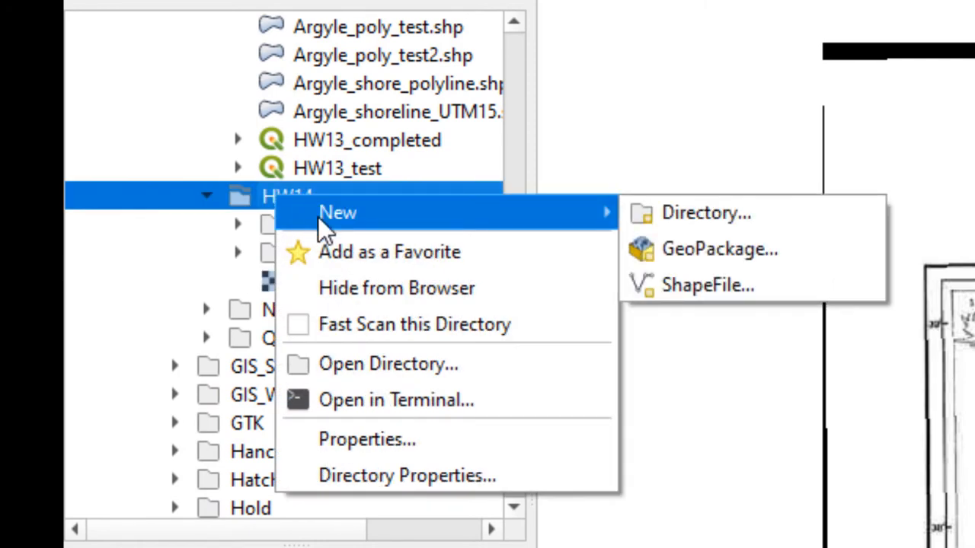
{"action": "left_click", "coordinate": [716, 279]}
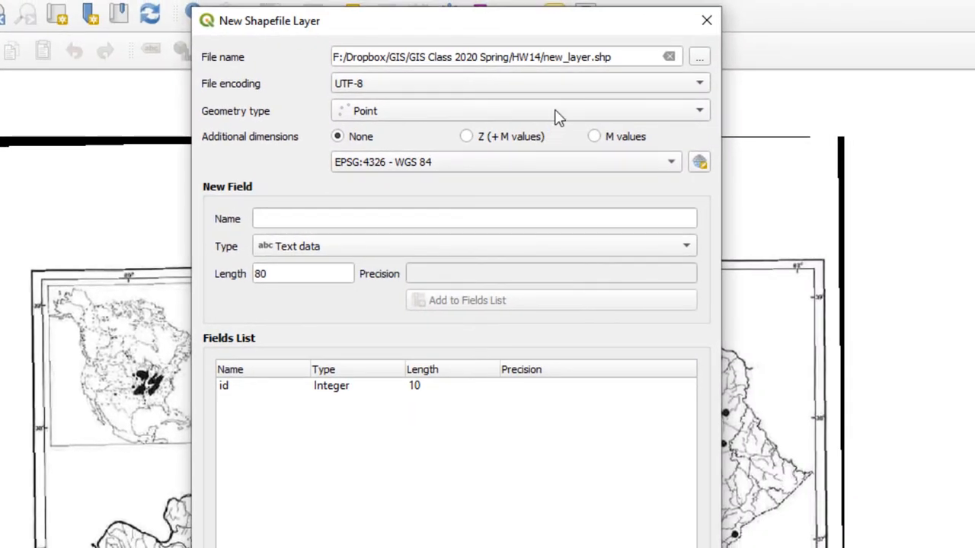
{"action": "left_click_drag", "start_coordinate": [544, 58], "coordinate": [594, 65]}
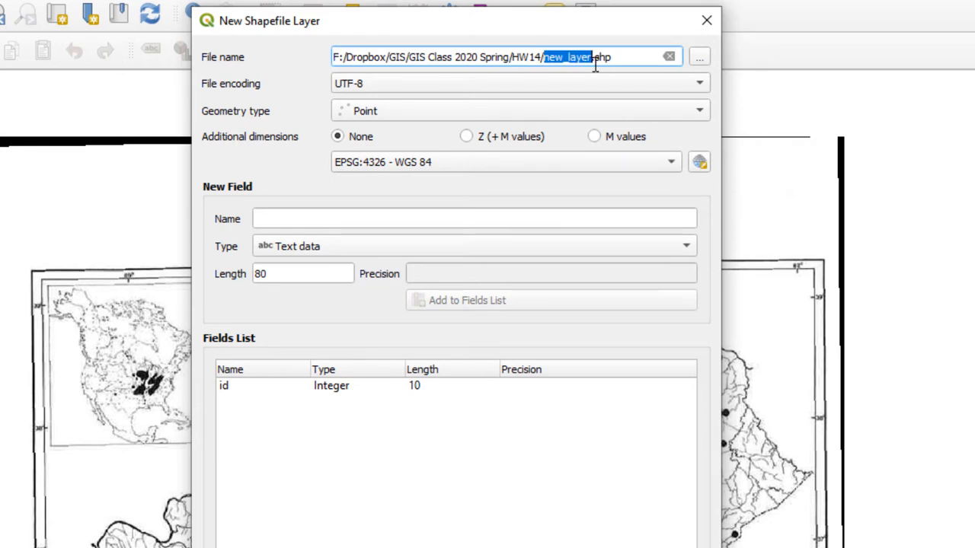
{"action": "type", "text": "SRD"}
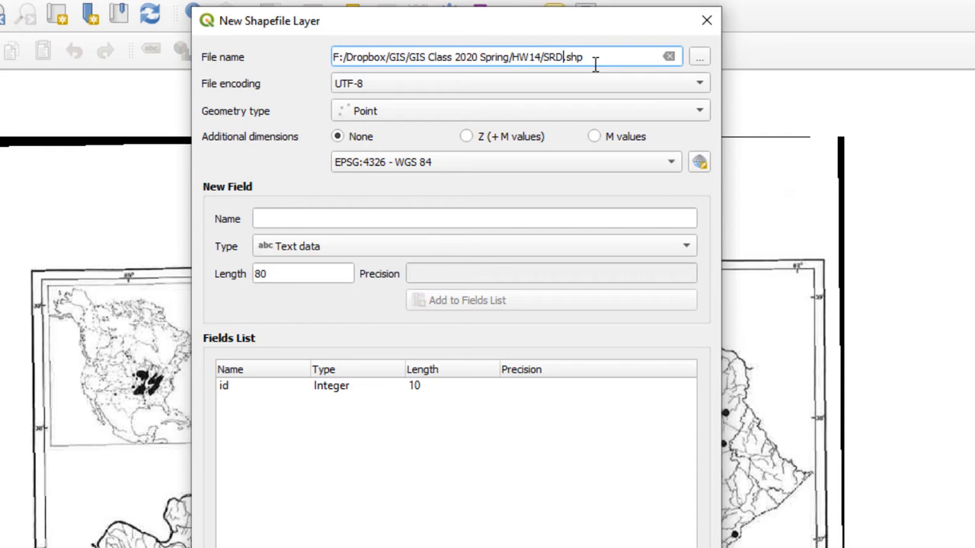
{"action": "type", "text": "_point"}
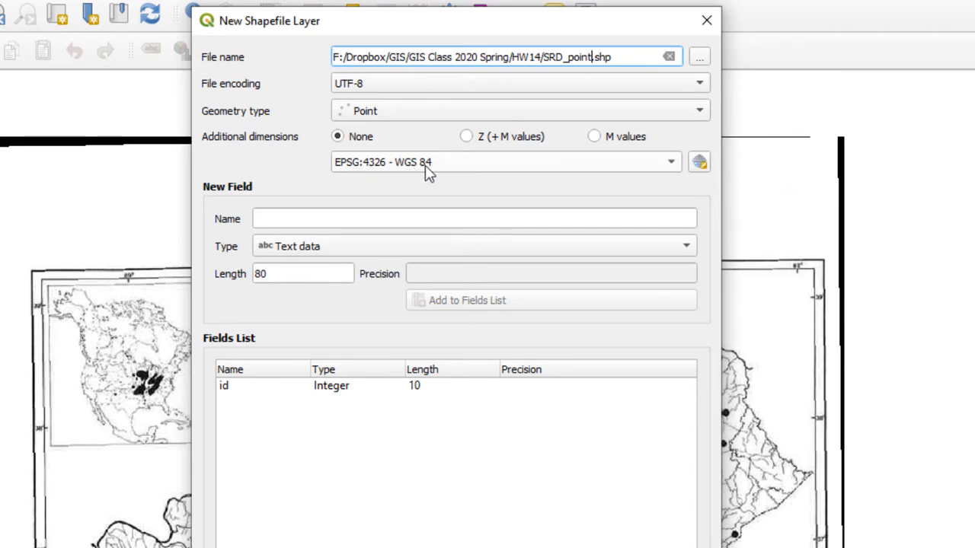
Set the new point shapefile's coordinate system to EPSG:26916 - NAD83 / UTM zone 16N and create it.
{"action": "left_click", "coordinate": [479, 169]}
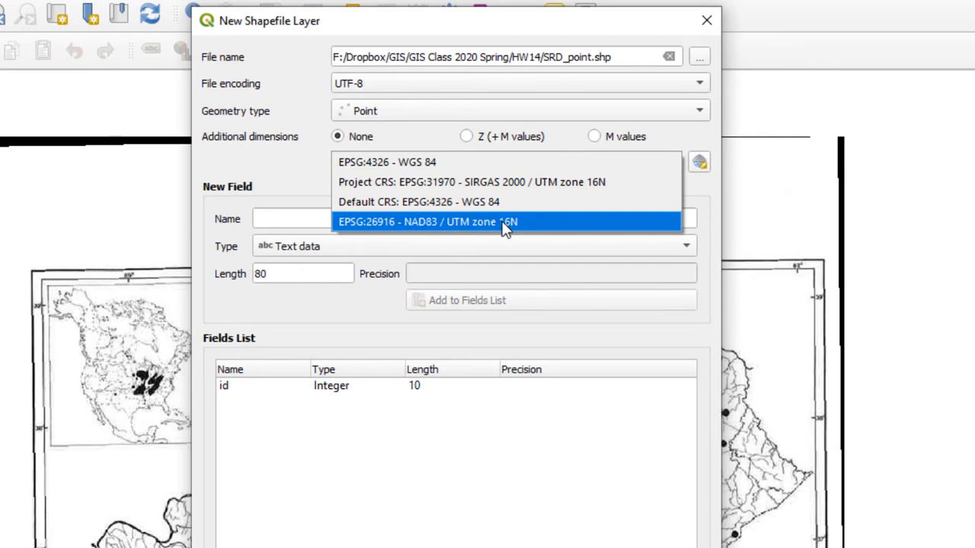
{"action": "left_click", "coordinate": [401, 222]}
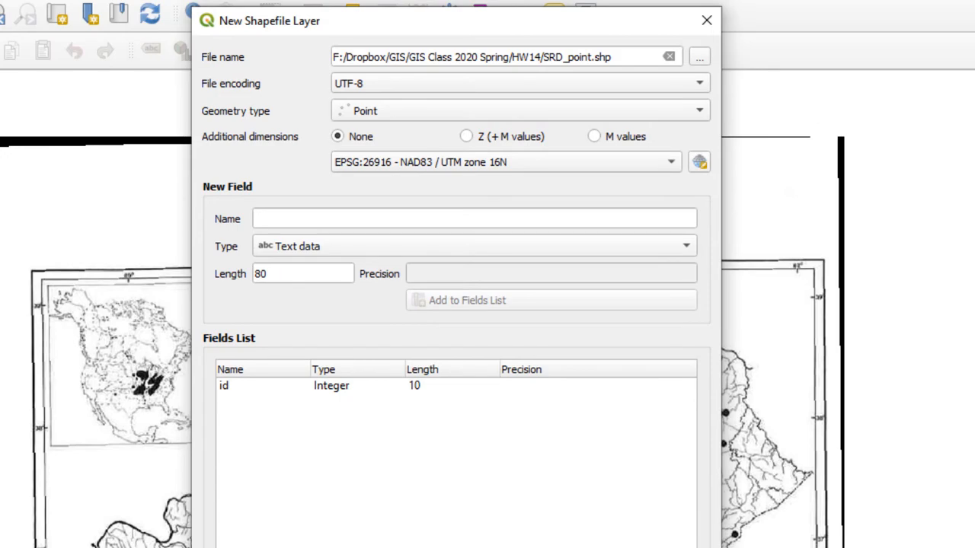
{"action": "left_click", "coordinate": [550, 547]}
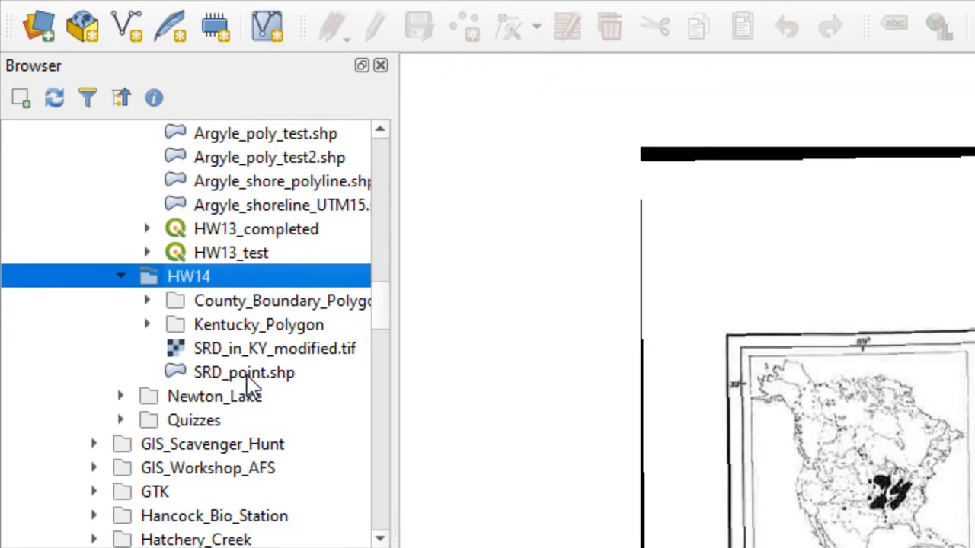
Add SRD_point.shp to the map, accepting the selected NAD83-to-SIRGAS 2000 coordinate transformation.
{"action": "left_click_drag", "start_coordinate": [242, 385], "coordinate": [522, 424]}
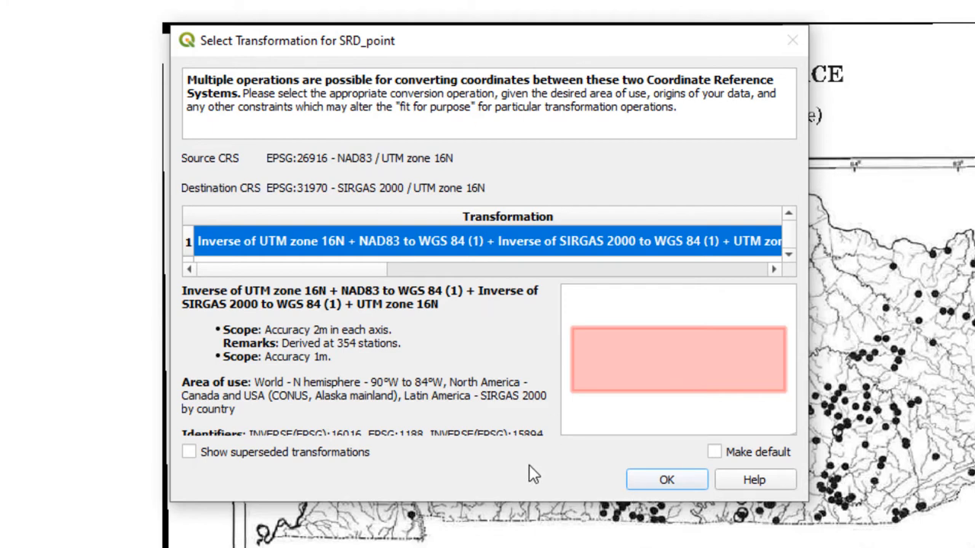
{"action": "left_click", "coordinate": [659, 481]}
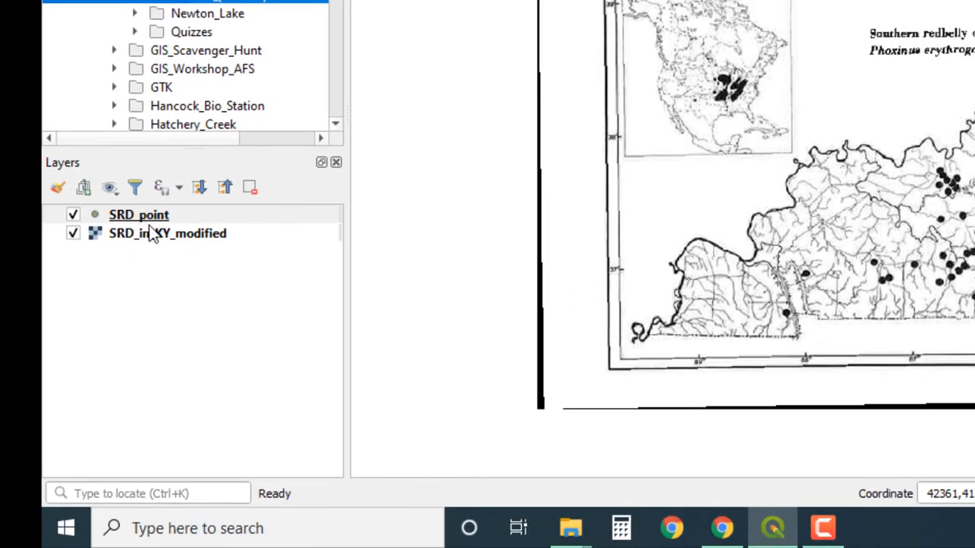
Select the SRD_point layer and switch its editing mode on, off and on again.
{"action": "mouse_move", "coordinate": [150, 222]}
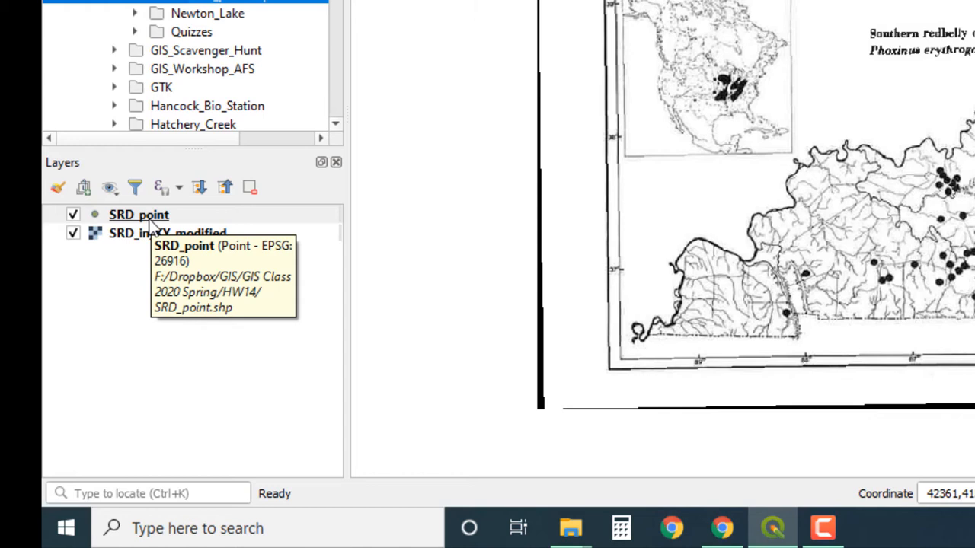
{"action": "left_click", "coordinate": [152, 218]}
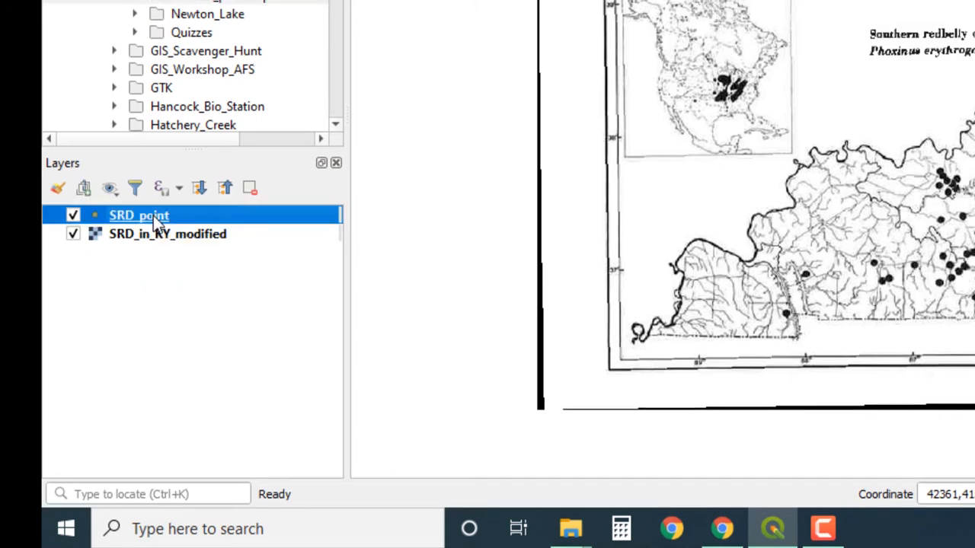
{"action": "right_click", "coordinate": [154, 219]}
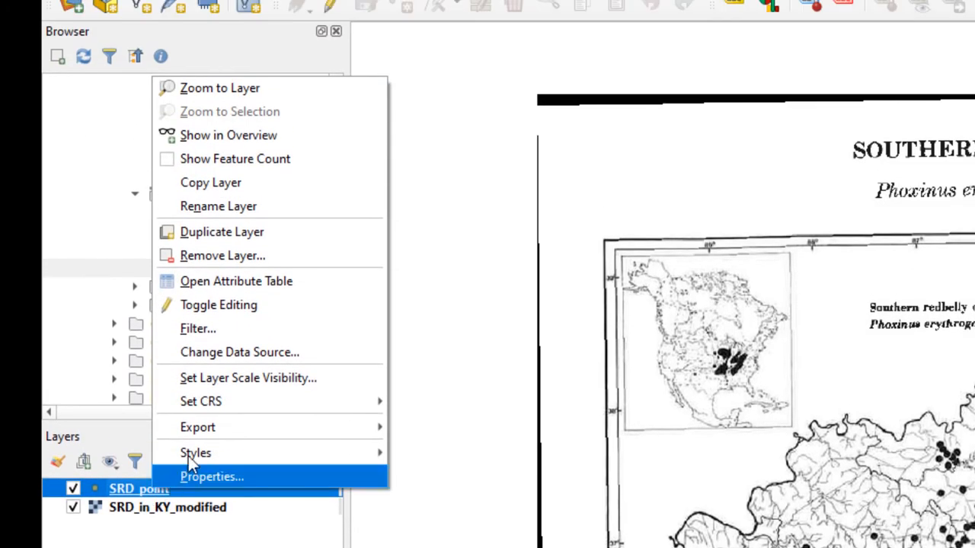
{"action": "left_click", "coordinate": [248, 308]}
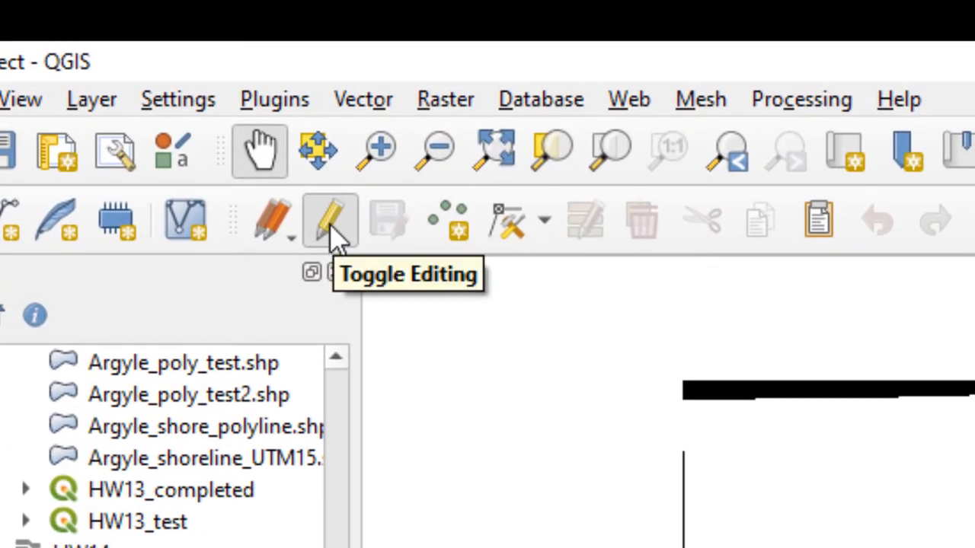
{"action": "left_click", "coordinate": [332, 225]}
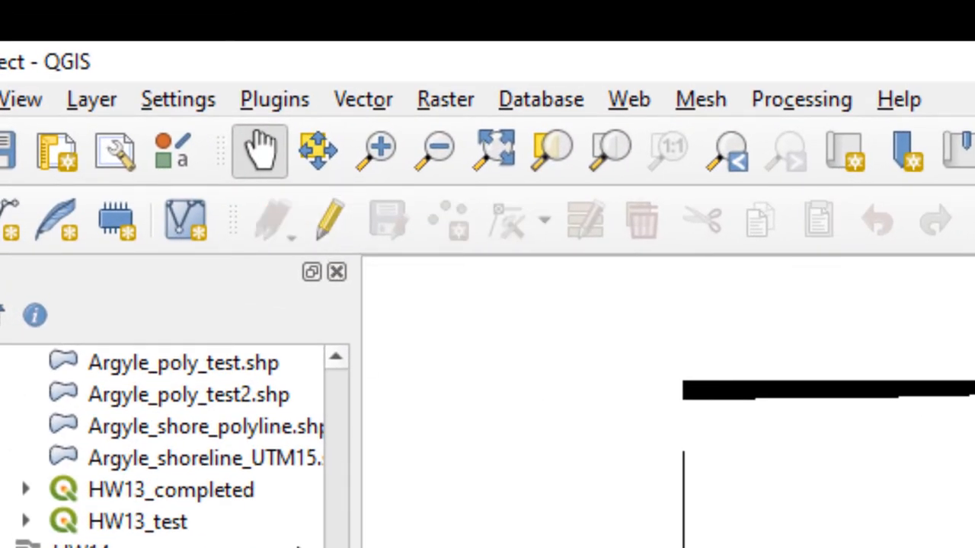
{"action": "left_click", "coordinate": [330, 220]}
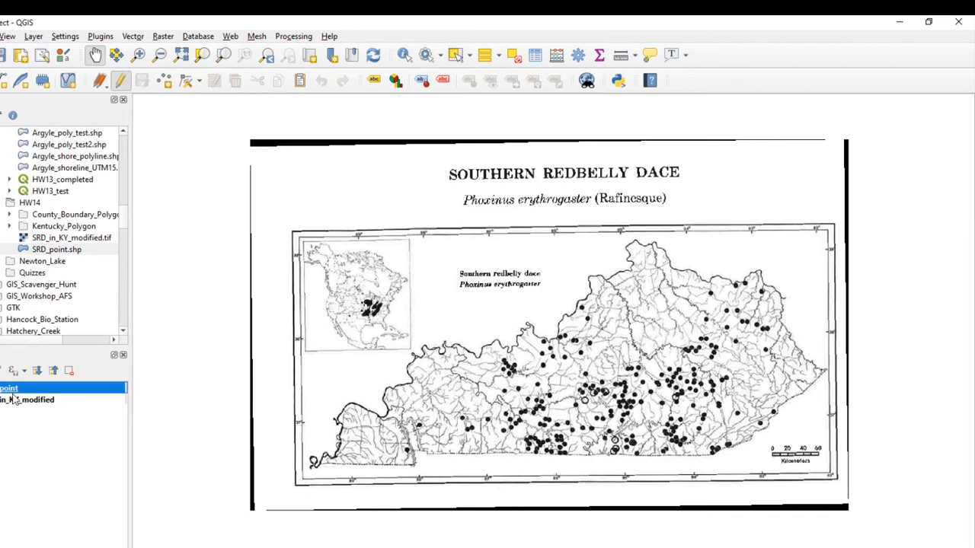
Add point features on the two westernmost black dots of the Kentucky map, leaving their id empty.
{"action": "left_click", "coordinate": [166, 81]}
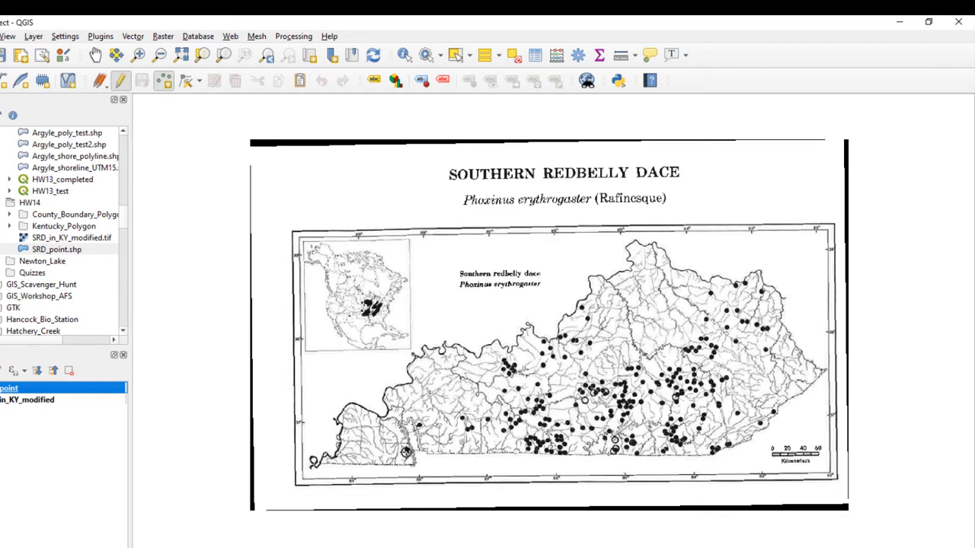
{"action": "scroll", "coordinate": [405, 453], "scroll_direction": "up", "scroll_amount": 3}
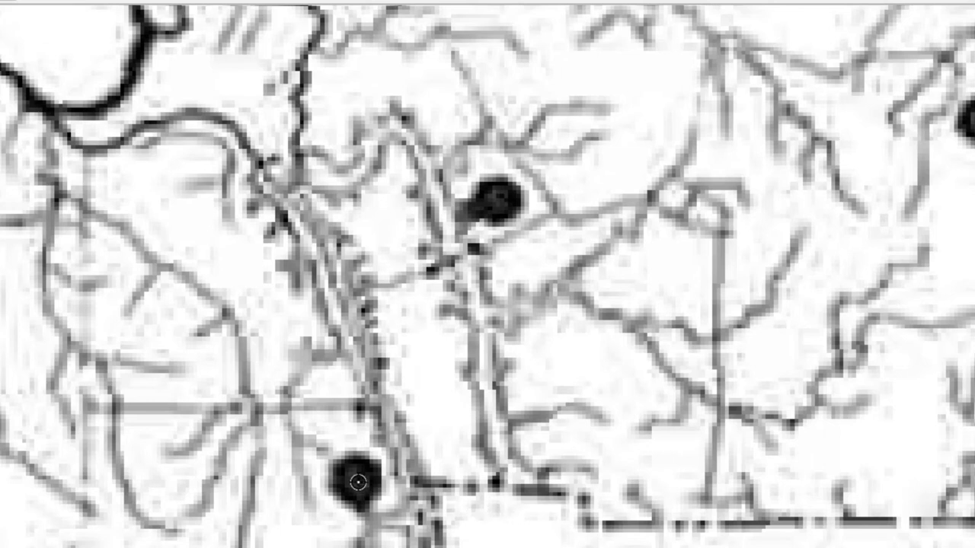
{"action": "left_click", "coordinate": [357, 481]}
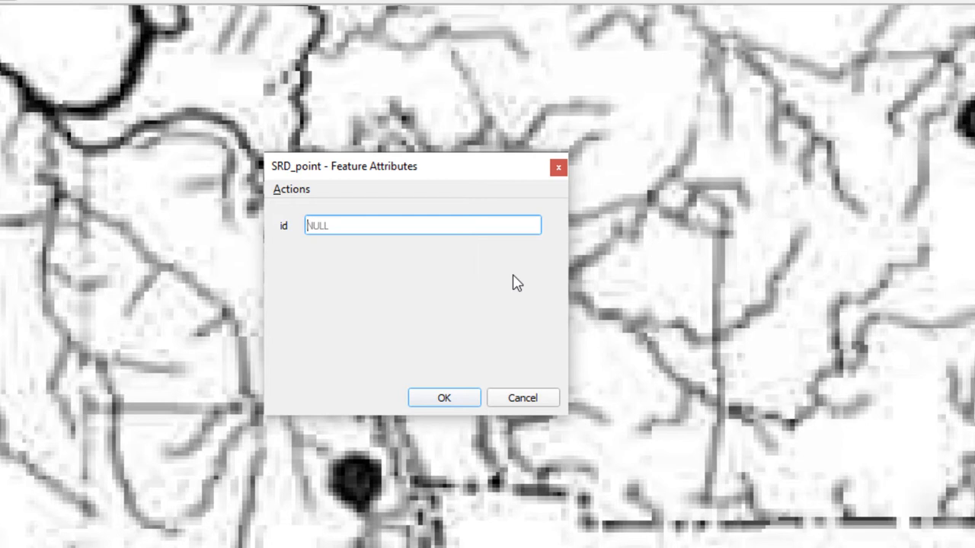
{"action": "key", "text": "Return"}
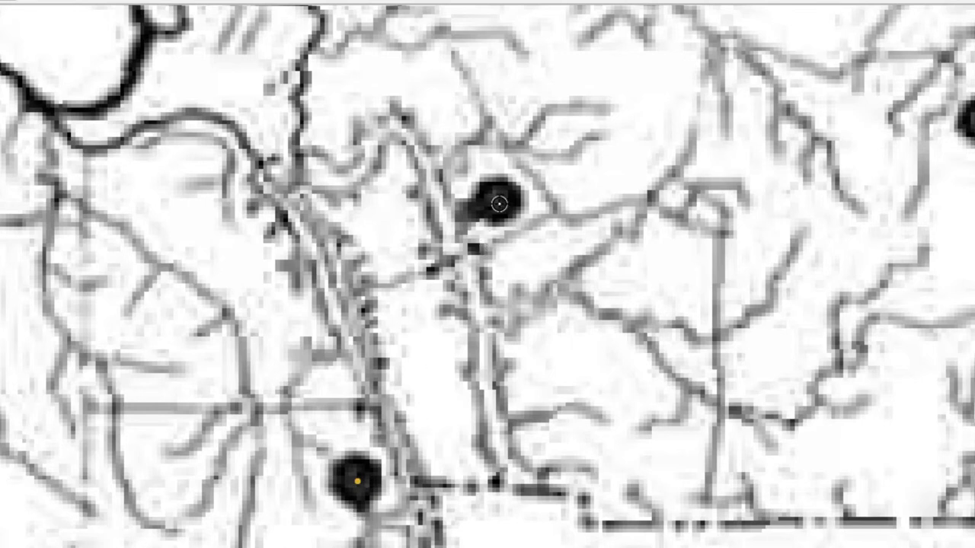
{"action": "left_click", "coordinate": [496, 201]}
{"action": "key", "text": "Return"}
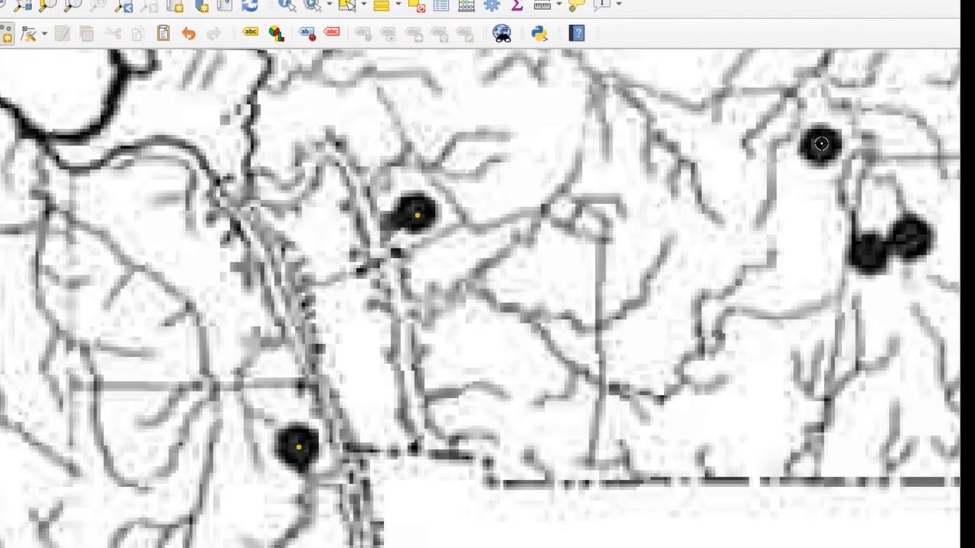
Add points on the next three dots to the east, one single dot and the touching pair below it, leaving id empty.
{"action": "left_click", "coordinate": [891, 131]}
{"action": "key", "text": "Return"}
{"action": "left_click", "coordinate": [872, 253]}
{"action": "key", "text": "Return"}
{"action": "left_click", "coordinate": [910, 238]}
{"action": "key", "text": "Return"}
Add points on the next three dots farther east, from the isolated dot to the two lower ones, leaving id empty.
{"action": "key", "text": "Right"}
{"action": "key", "text": "Right"}
{"action": "key", "text": "Right"}
{"action": "key", "text": "Right"}
{"action": "key", "text": "Right"}
{"action": "key", "text": "Right"}
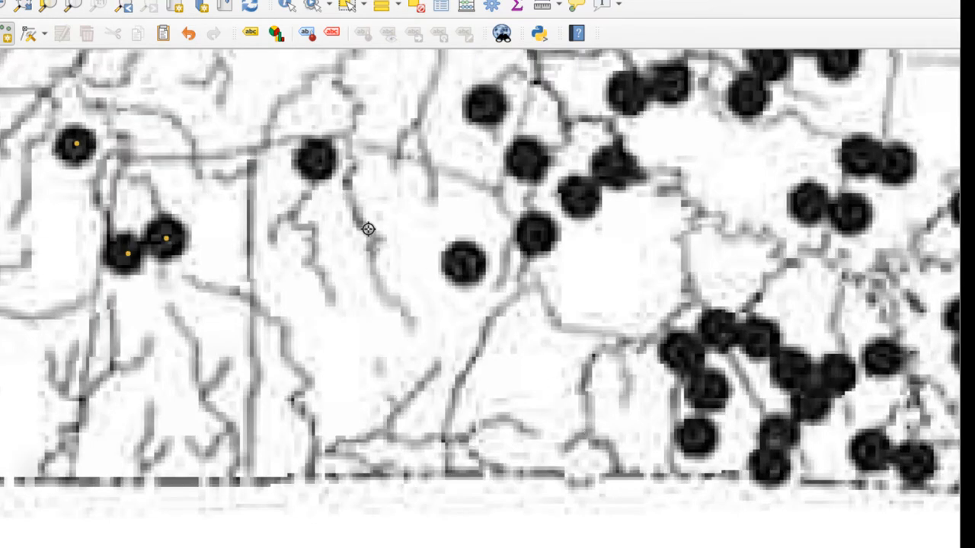
{"action": "left_click", "coordinate": [317, 157]}
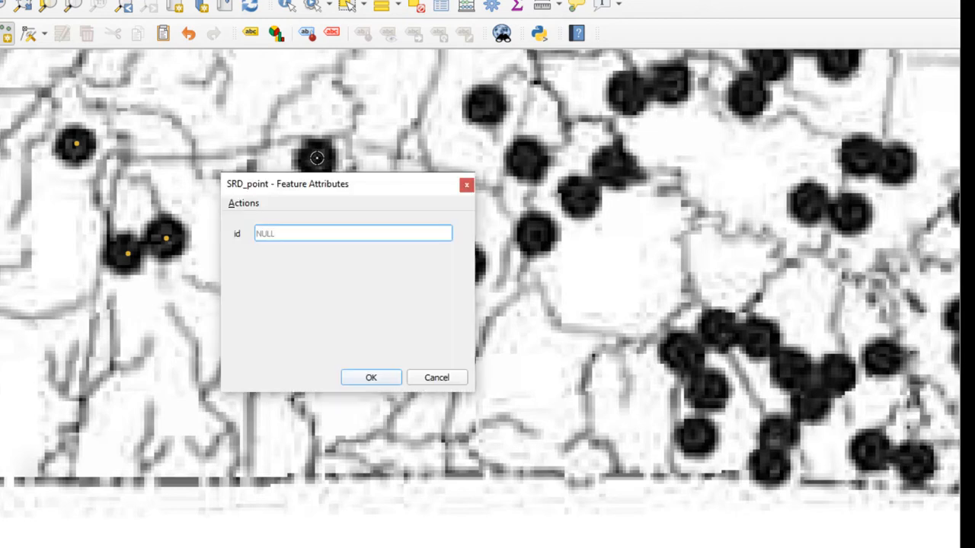
{"action": "key", "text": "Return"}
{"action": "left_click", "coordinate": [464, 263]}
{"action": "key", "text": "Return"}
{"action": "left_click", "coordinate": [536, 231]}
{"action": "key", "text": "Return"}
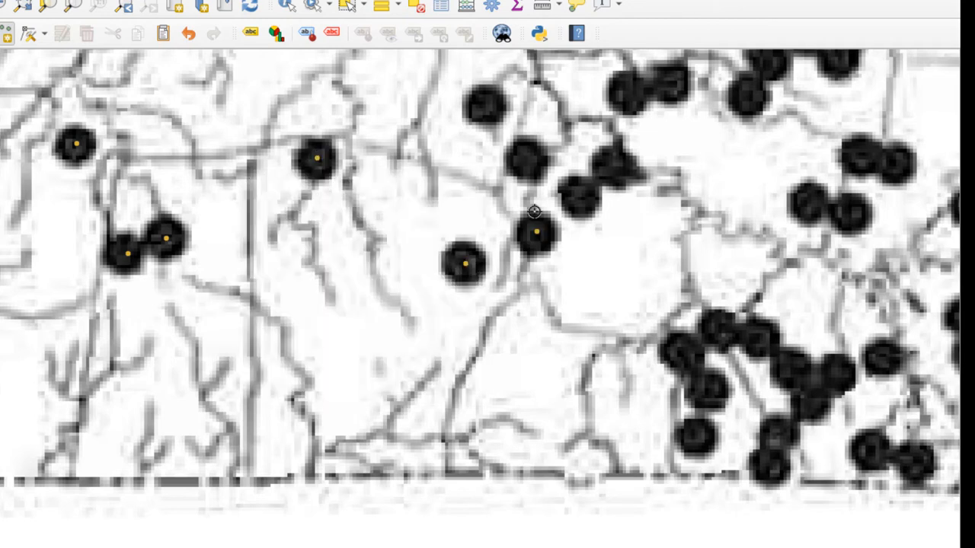
Add points on the four dots just above the last ones placed, leaving id empty.
{"action": "left_click", "coordinate": [488, 107]}
{"action": "key", "text": "Return"}
{"action": "left_click", "coordinate": [526, 160]}
{"action": "key", "text": "Return"}
{"action": "left_click", "coordinate": [580, 200]}
{"action": "key", "text": "Return"}
{"action": "left_click", "coordinate": [614, 166]}
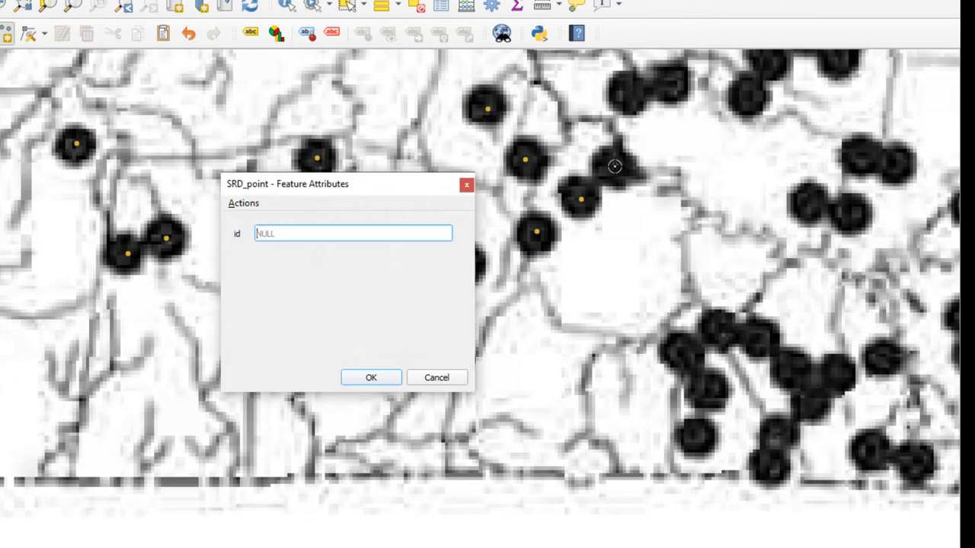
{"action": "key", "text": "Return"}
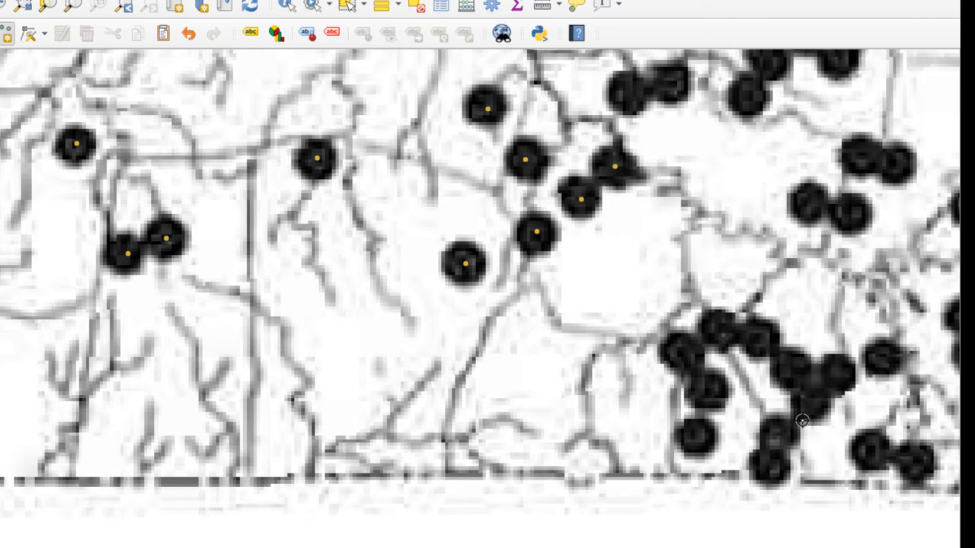
Add points on the four dots forming the triangular clump in the south-central cluster, leaving id empty.
{"action": "left_click", "coordinate": [791, 368]}
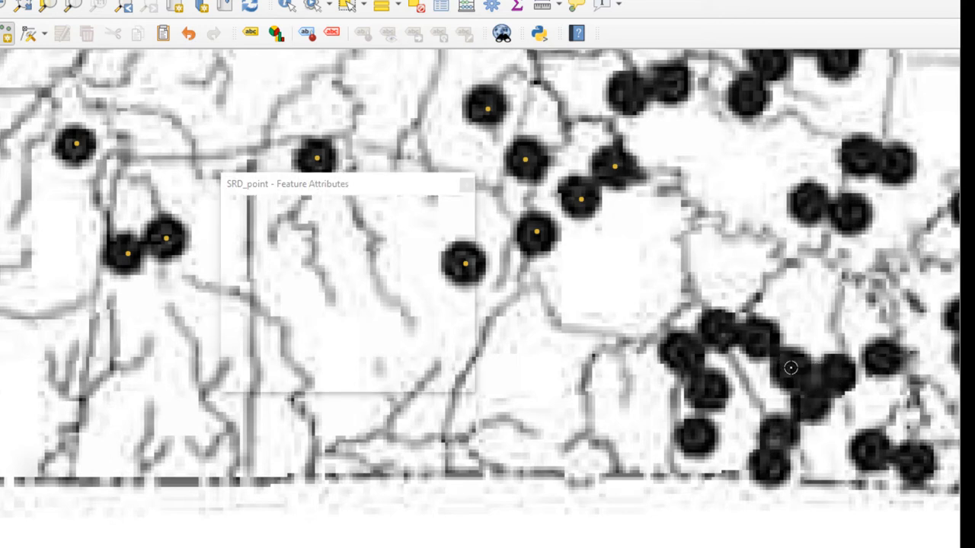
{"action": "key", "text": "Return"}
{"action": "left_click", "coordinate": [828, 379]}
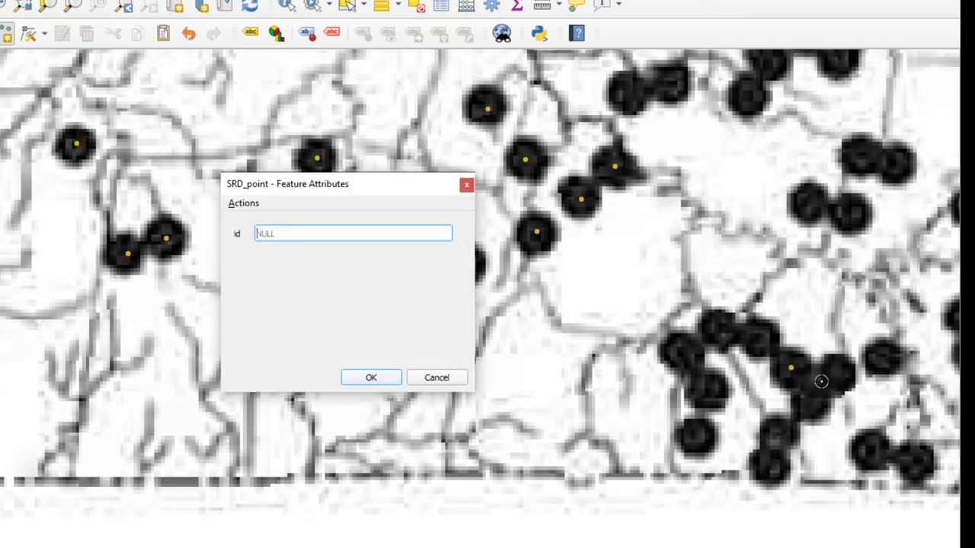
{"action": "key", "text": "Return"}
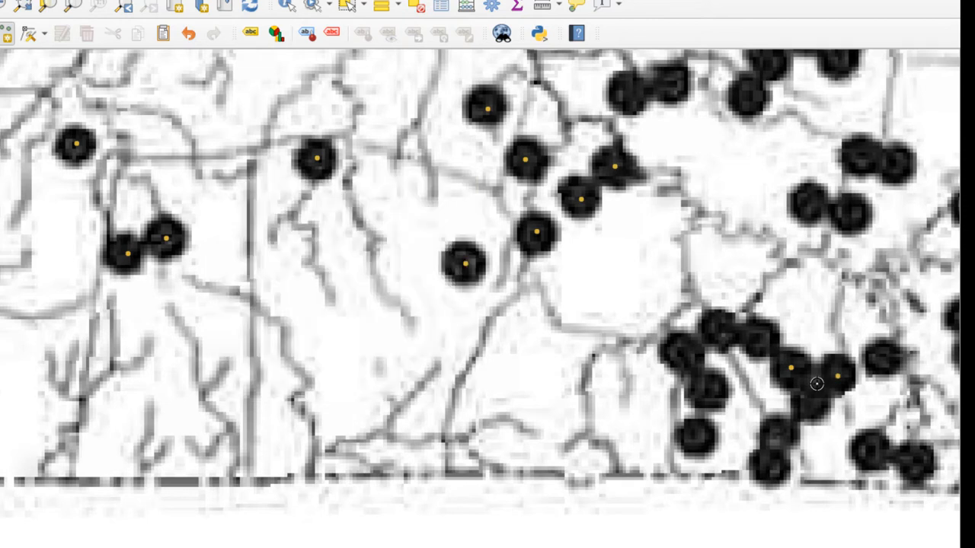
{"action": "left_click", "coordinate": [816, 384]}
{"action": "key", "text": "Return"}
{"action": "left_click", "coordinate": [810, 403]}
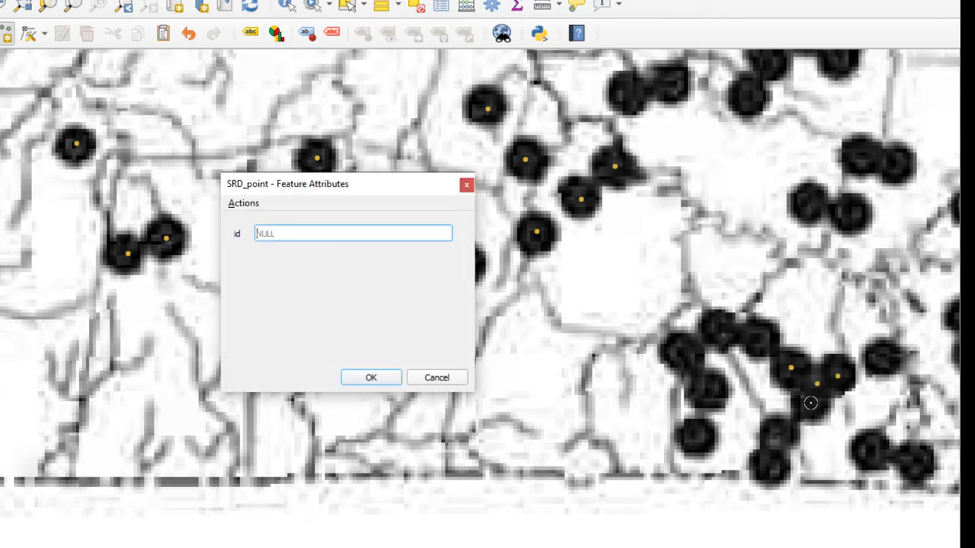
{"action": "key", "text": "Return"}
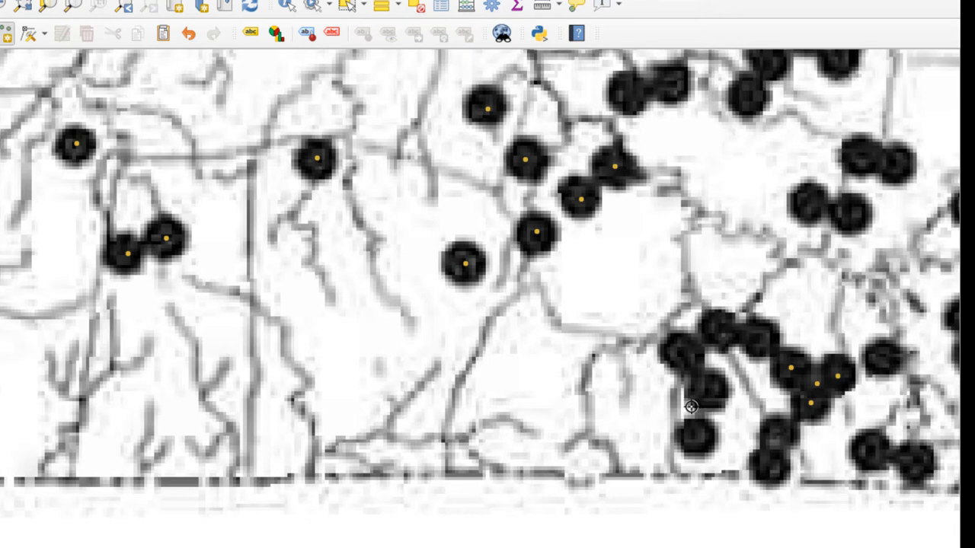
Add points on the stacked pair just below the clump and the three dots along the cluster's western edge, leaving id empty.
{"action": "left_click", "coordinate": [766, 468]}
{"action": "left_click", "coordinate": [777, 434]}
{"action": "key", "text": "Return"}
{"action": "left_click", "coordinate": [697, 435]}
{"action": "key", "text": "Return"}
{"action": "left_click", "coordinate": [711, 389]}
{"action": "key", "text": "Return"}
{"action": "left_click", "coordinate": [678, 352]}
Add points on the two dots at the cluster's northern edge, the single dot to its east and the touching pair below, leaving id empty.
{"action": "key", "text": "Return"}
{"action": "left_click", "coordinate": [719, 328]}
{"action": "key", "text": "Return"}
{"action": "left_click", "coordinate": [762, 338]}
{"action": "key", "text": "Return"}
{"action": "left_click", "coordinate": [882, 356]}
{"action": "key", "text": "Return"}
{"action": "left_click", "coordinate": [872, 448]}
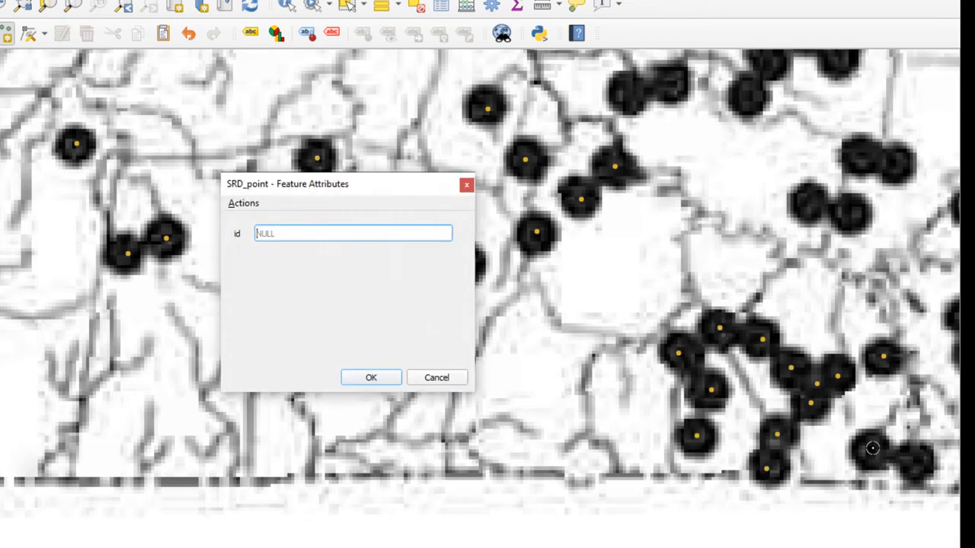
{"action": "key", "text": "Return"}
{"action": "left_click", "coordinate": [914, 461]}
Add points on the remaining dots to the north, including the overlapping pairs, with empty id, and save the layer edits.
{"action": "key", "text": "Return"}
{"action": "left_click", "coordinate": [862, 157]}
{"action": "key", "text": "Return"}
{"action": "left_click", "coordinate": [903, 167]}
{"action": "key", "text": "Return"}
{"action": "left_click", "coordinate": [628, 93]}
{"action": "key", "text": "Return"}
{"action": "left_click", "coordinate": [673, 82]}
{"action": "key", "text": "Return"}
{"action": "left_click", "coordinate": [743, 95]}
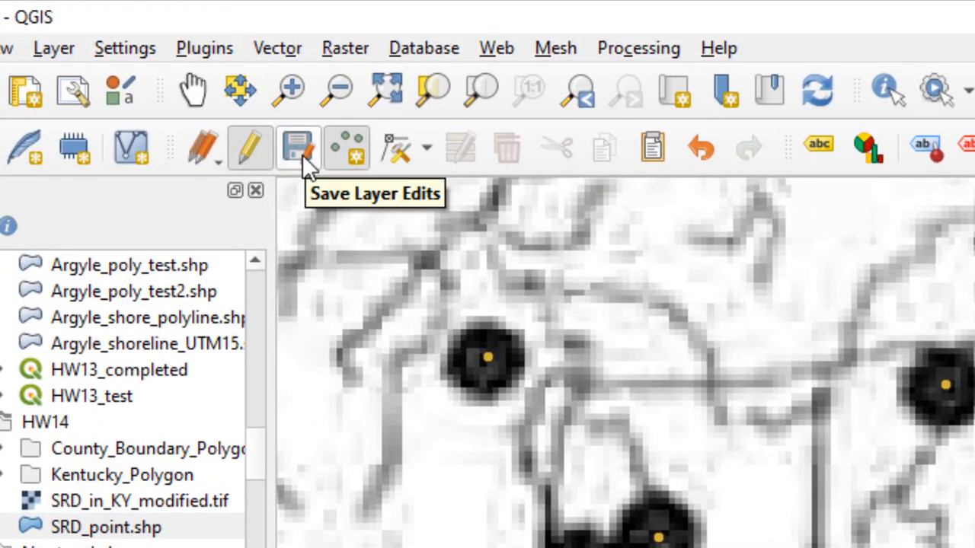
{"action": "left_click", "coordinate": [300, 148]}
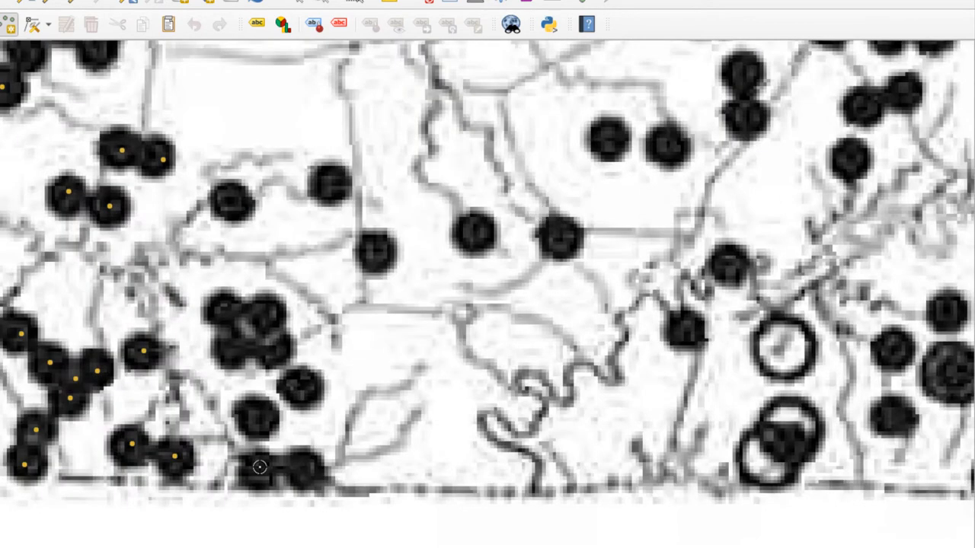
Add points on the dots in the next area to the east, up to the side-by-side pair, leaving id empty.
{"action": "left_click", "coordinate": [266, 353]}
{"action": "left_click", "coordinate": [377, 372]}
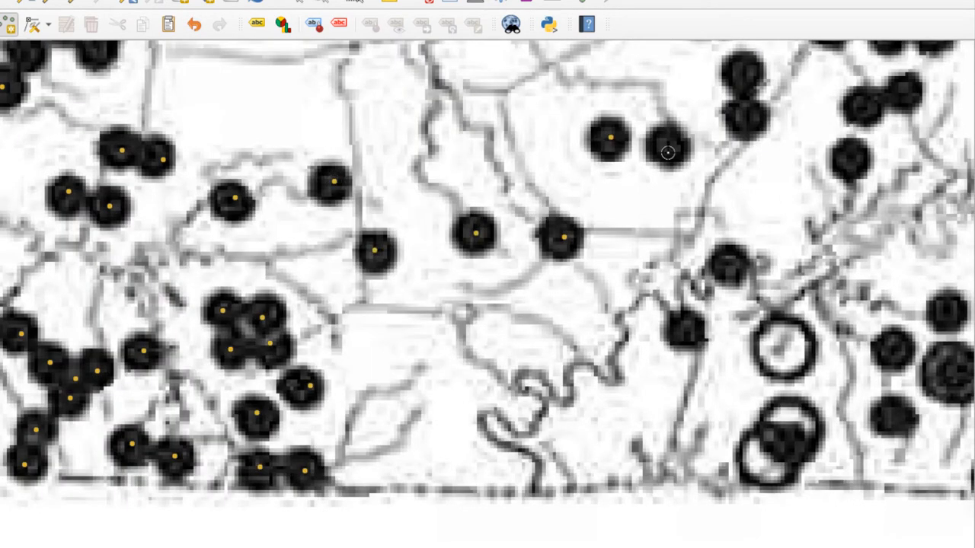
{"action": "left_click", "coordinate": [667, 152]}
{"action": "left_click", "coordinate": [376, 372]}
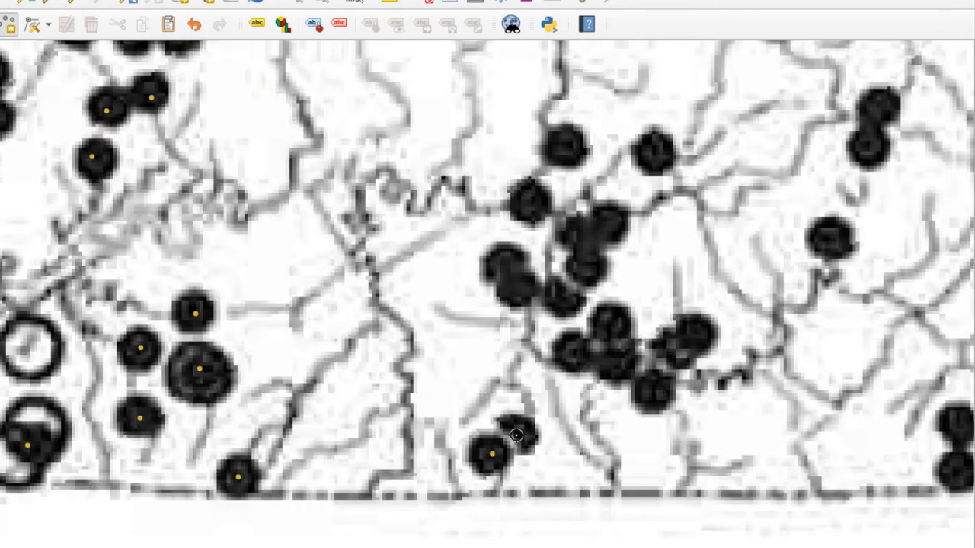
Add points on the overlapping pair near the southern border and the dots and clusters north of it, leaving id empty.
{"action": "left_click", "coordinate": [516, 436]}
{"action": "left_click", "coordinate": [505, 268]}
{"action": "left_click", "coordinate": [518, 289]}
{"action": "left_click", "coordinate": [528, 204]}
{"action": "left_click", "coordinate": [562, 147]}
{"action": "left_click", "coordinate": [652, 152]}
{"action": "left_click", "coordinate": [612, 227]}
{"action": "left_click", "coordinate": [581, 234]}
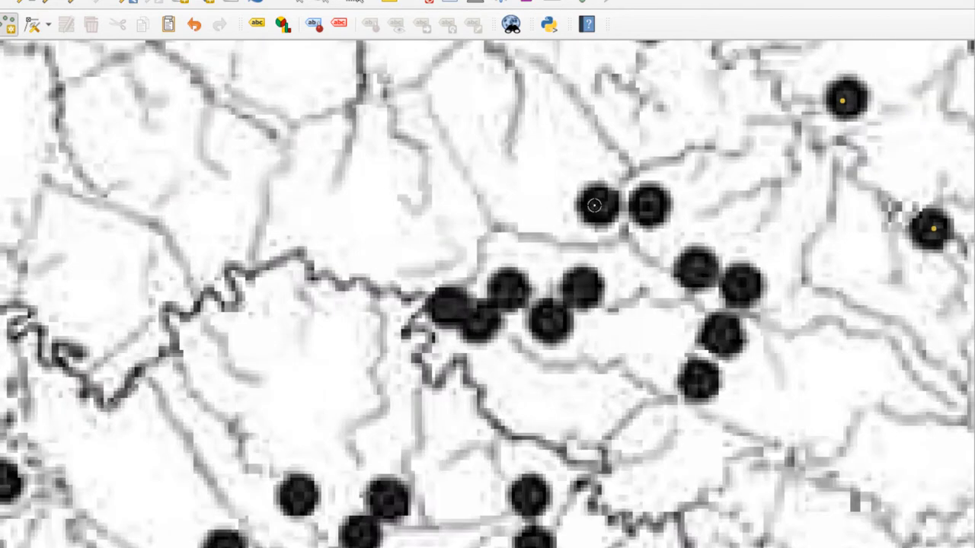
Add points on the side-by-side northern pair and the chain of dots southeast of it, leaving id empty.
{"action": "left_click", "coordinate": [594, 205]}
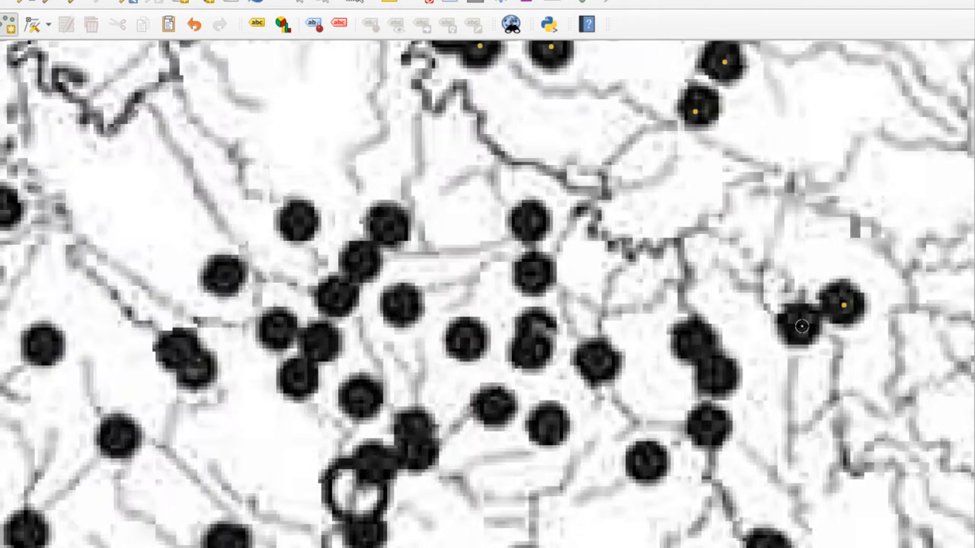
{"action": "left_click", "coordinate": [801, 326]}
{"action": "left_click", "coordinate": [709, 418]}
{"action": "left_click", "coordinate": [646, 460]}
Add points on the scattered dots west of that chain, from the vertical column to the westernmost ones, leaving id empty.
{"action": "left_click", "coordinate": [528, 220]}
{"action": "left_click", "coordinate": [535, 274]}
{"action": "left_click", "coordinate": [538, 327]}
{"action": "left_click", "coordinate": [547, 422]}
{"action": "left_click", "coordinate": [465, 339]}
{"action": "left_click", "coordinate": [360, 259]}
{"action": "left_click", "coordinate": [223, 276]}
{"action": "left_click", "coordinate": [361, 394]}
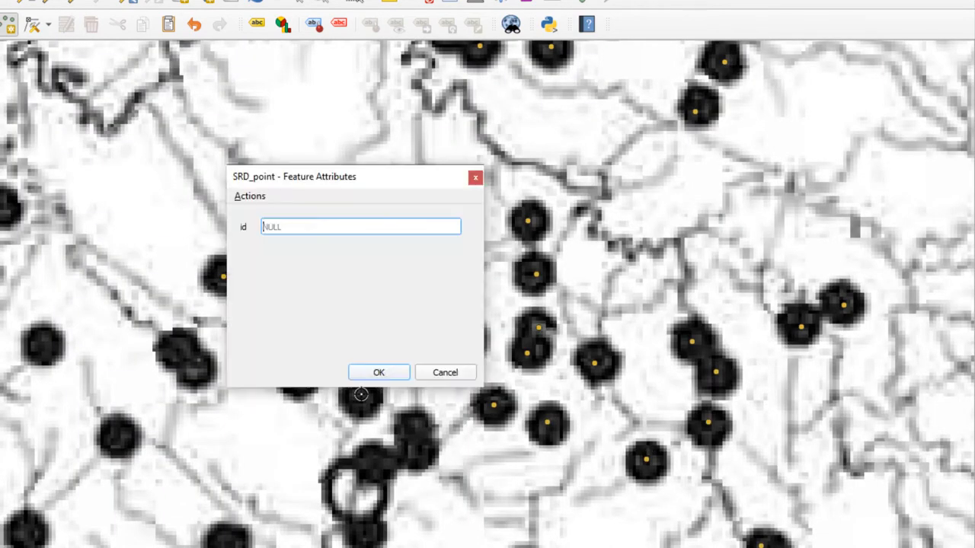
{"action": "key", "text": "Return"}
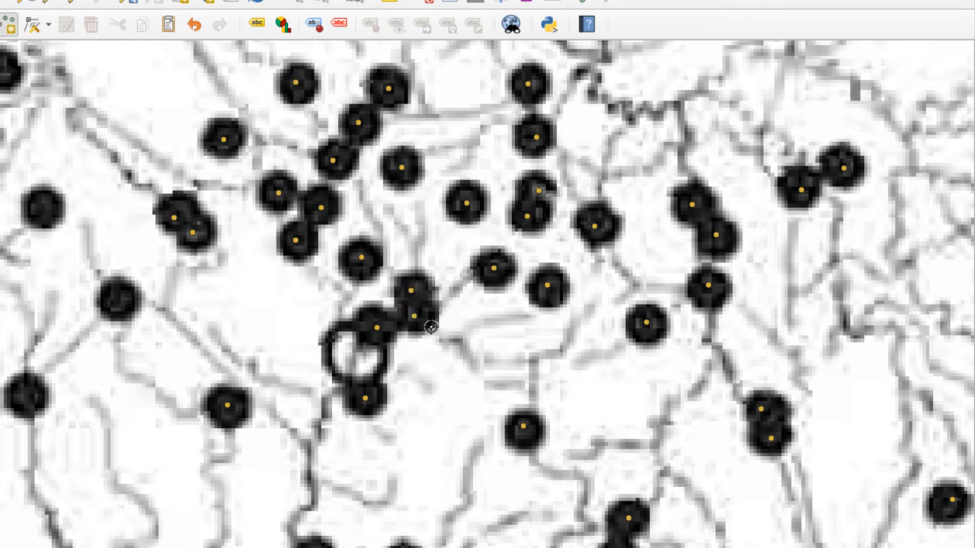
Add points on the next dots to the west, including the northern group and the eastern part of the dense lower cluster, leaving id empty.
{"action": "key", "text": "Left"}
{"action": "key", "text": "Left"}
{"action": "left_click", "coordinate": [622, 301]}
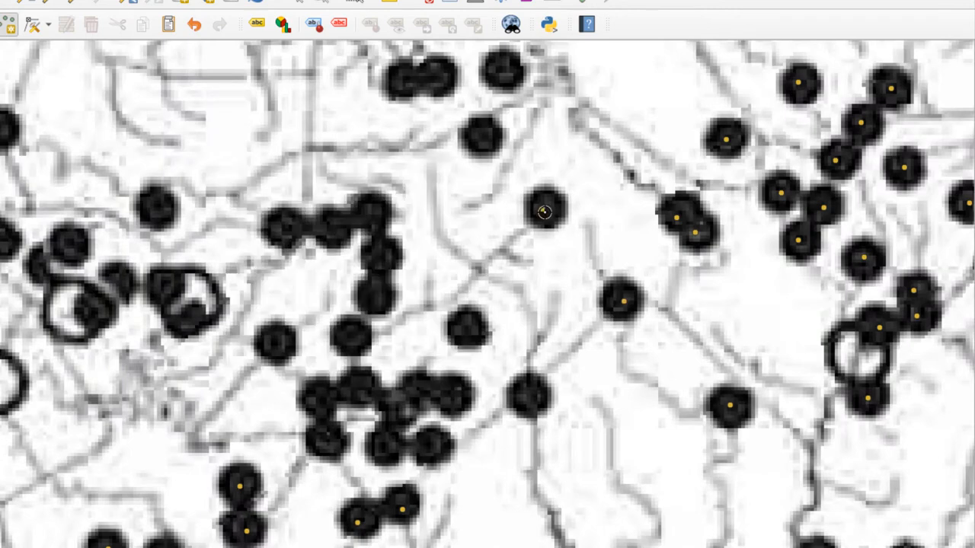
{"action": "left_click", "coordinate": [543, 210]}
{"action": "left_click", "coordinate": [502, 72]}
{"action": "left_click", "coordinate": [440, 77]}
{"action": "key", "text": "Return"}
{"action": "left_click", "coordinate": [482, 137]}
{"action": "key", "text": "Return"}
{"action": "left_click", "coordinate": [534, 397]}
{"action": "left_click", "coordinate": [422, 393]}
Add points on the dots northwest of the dense cluster, including those within the large open circles, leaving id empty.
{"action": "key", "text": "Return"}
{"action": "left_click", "coordinate": [387, 446]}
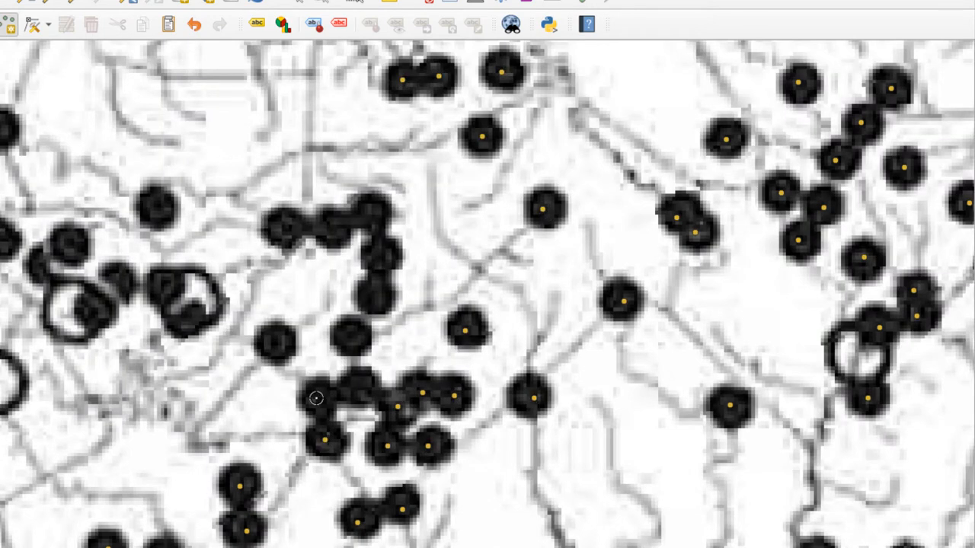
{"action": "left_click", "coordinate": [354, 335]}
{"action": "left_click", "coordinate": [277, 346]}
{"action": "key", "text": "Return"}
{"action": "left_click", "coordinate": [382, 258]}
{"action": "left_click", "coordinate": [331, 228]}
Add points on the dots west of the open circles, including the small cluster and the single dots north of it, leaving id empty.
{"action": "key", "text": "Return"}
{"action": "left_click", "coordinate": [160, 285]}
{"action": "left_click", "coordinate": [192, 312]}
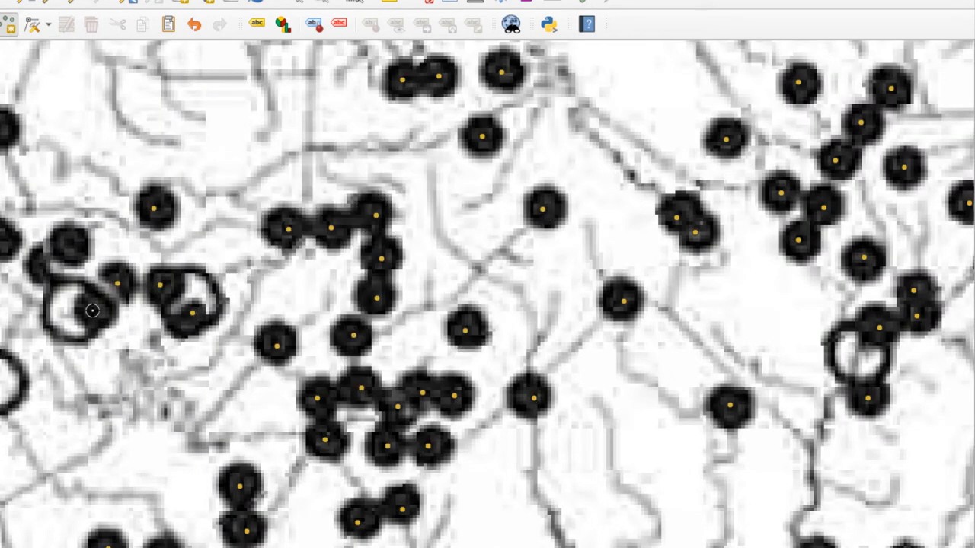
{"action": "left_click", "coordinate": [92, 311]}
{"action": "left_click", "coordinate": [44, 266]}
{"action": "key", "text": "Left"}
{"action": "key", "text": "Left"}
{"action": "left_click", "coordinate": [445, 295]}
{"action": "key", "text": "Return"}
{"action": "left_click", "coordinate": [408, 424]}
{"action": "key", "text": "Down"}
{"action": "key", "text": "Up"}
{"action": "key", "text": "Left"}
{"action": "left_click", "coordinate": [411, 333]}
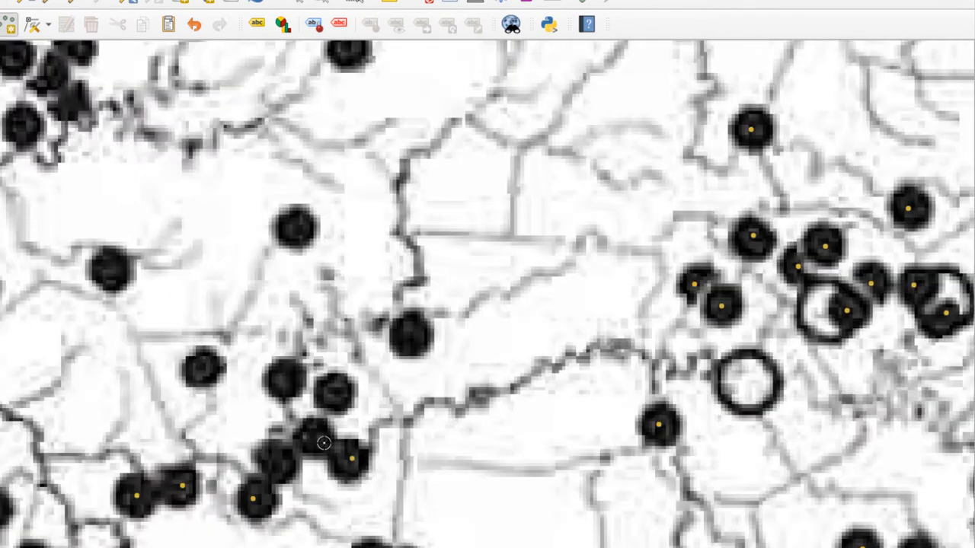
{"action": "left_click", "coordinate": [314, 438]}
{"action": "left_click", "coordinate": [337, 389]}
{"action": "left_click", "coordinate": [294, 228]}
Add points on the dots to the north, along and just south of the river border, leaving id empty.
{"action": "key", "text": "Up"}
{"action": "key", "text": "Up"}
{"action": "left_click", "coordinate": [795, 247]}
{"action": "left_click", "coordinate": [708, 336]}
{"action": "left_click", "coordinate": [663, 226]}
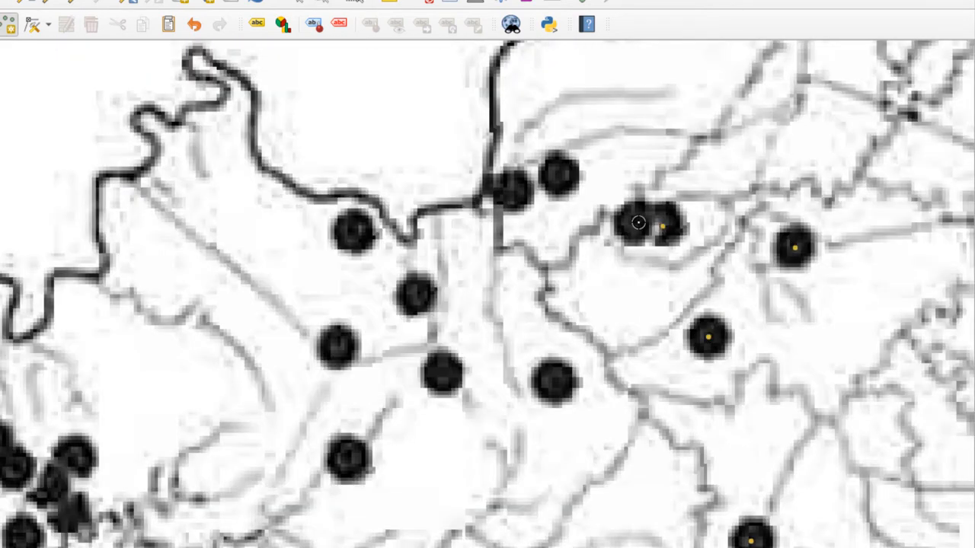
{"action": "left_click", "coordinate": [638, 223]}
{"action": "left_click", "coordinate": [559, 173]}
{"action": "left_click", "coordinate": [509, 191]}
{"action": "left_click", "coordinate": [553, 382]}
{"action": "left_click", "coordinate": [348, 458]}
Add points on the tight dot cluster farther west, below the river border, leaving id empty.
{"action": "key", "text": "Left"}
{"action": "left_click", "coordinate": [495, 440]}
{"action": "key", "text": "Return"}
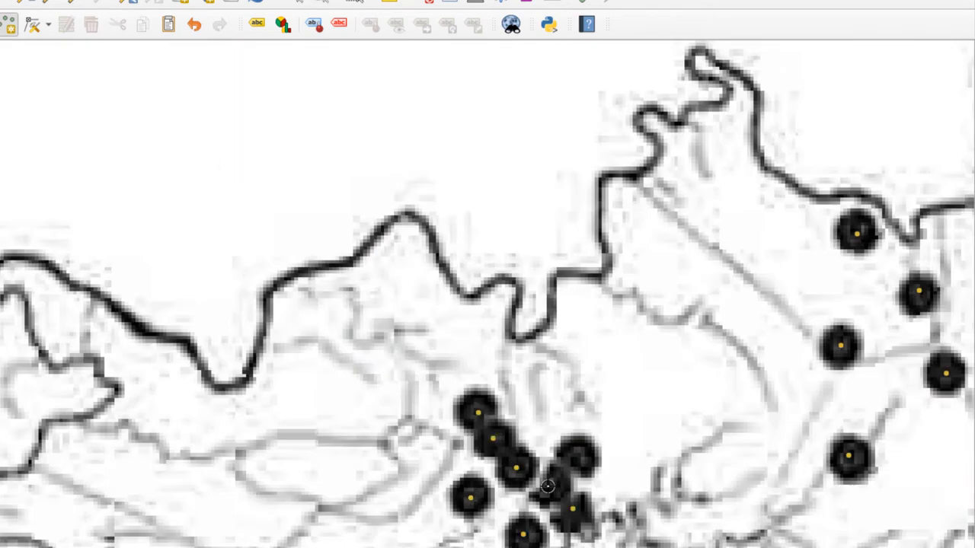
{"action": "key", "text": "Down"}
{"action": "left_click", "coordinate": [481, 429]}
{"action": "key", "text": "Return"}
Add points on the last isolated dots, including the one beside the southeastern state border, leaving id empty.
{"action": "key", "text": "Left"}
{"action": "key", "text": "Left"}
{"action": "scroll", "coordinate": [700, 457], "scroll_direction": "down", "scroll_amount": 3}
{"action": "key", "text": "Right"}
{"action": "scroll", "coordinate": [739, 447], "scroll_direction": "up", "scroll_amount": 4}
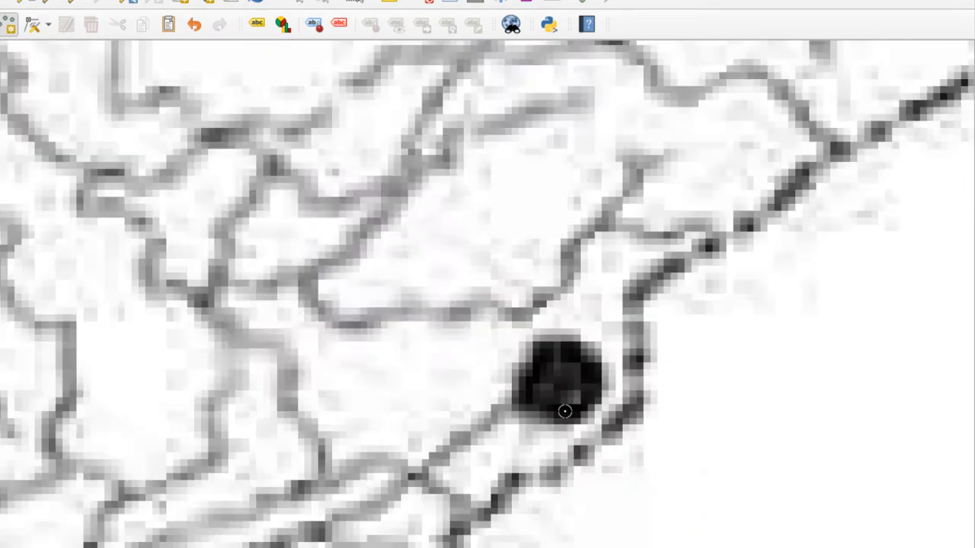
{"action": "left_click", "coordinate": [564, 397]}
{"action": "key", "text": "Return"}
{"action": "scroll", "coordinate": [575, 428], "scroll_direction": "down", "scroll_amount": 4}
{"action": "scroll", "coordinate": [343, 323], "scroll_direction": "up", "scroll_amount": 4}
{"action": "left_click", "coordinate": [350, 407]}
{"action": "scroll", "coordinate": [350, 354], "scroll_direction": "down", "scroll_amount": 4}
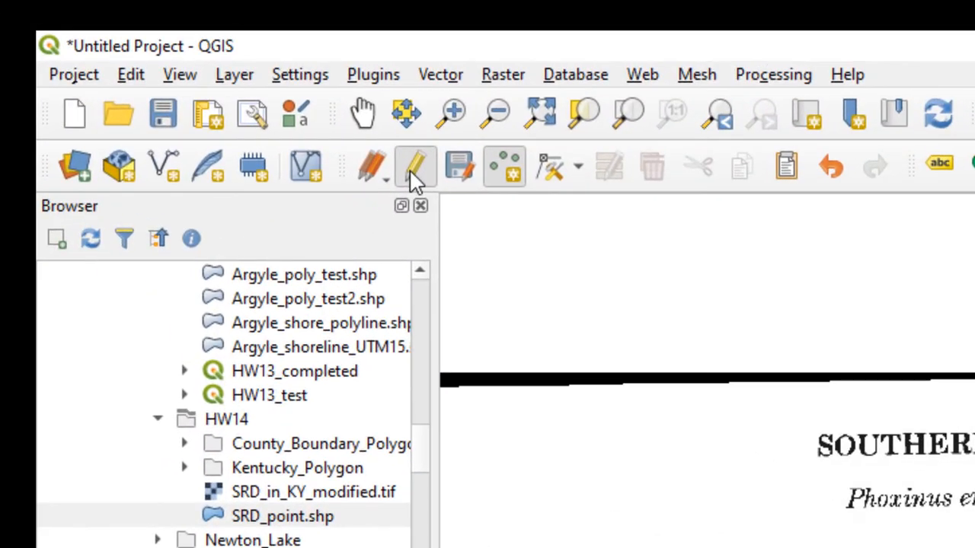
Stop editing SRD_point with its changes saved, and check the points by temporarily hiding the SRD_in_KY_modified map.
{"action": "left_click", "coordinate": [415, 181]}
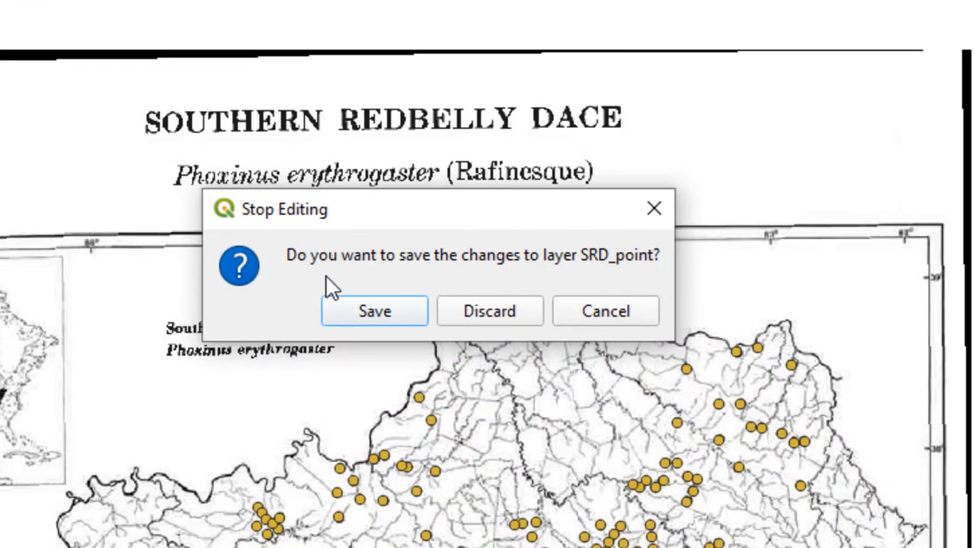
{"action": "left_click", "coordinate": [376, 313]}
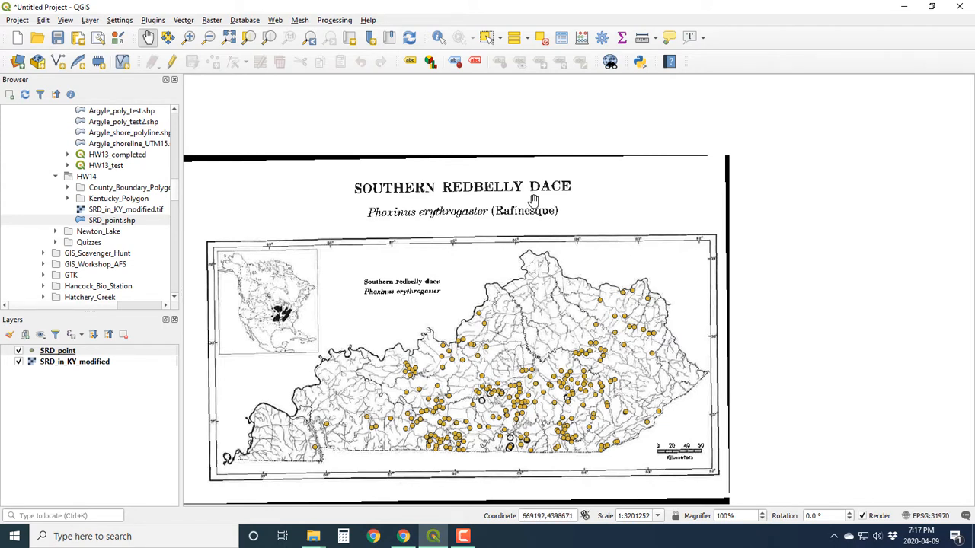
{"action": "left_click", "coordinate": [20, 361]}
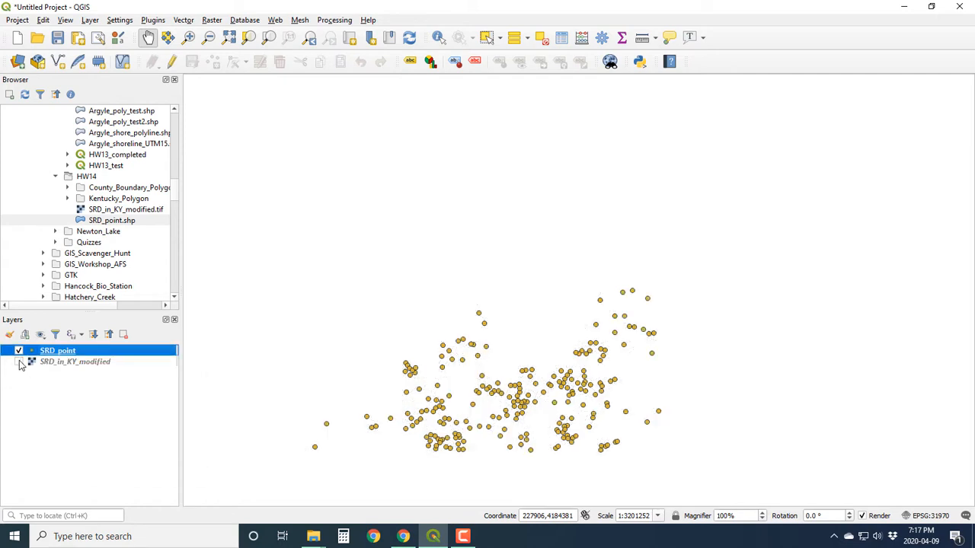
{"action": "left_click", "coordinate": [20, 363]}
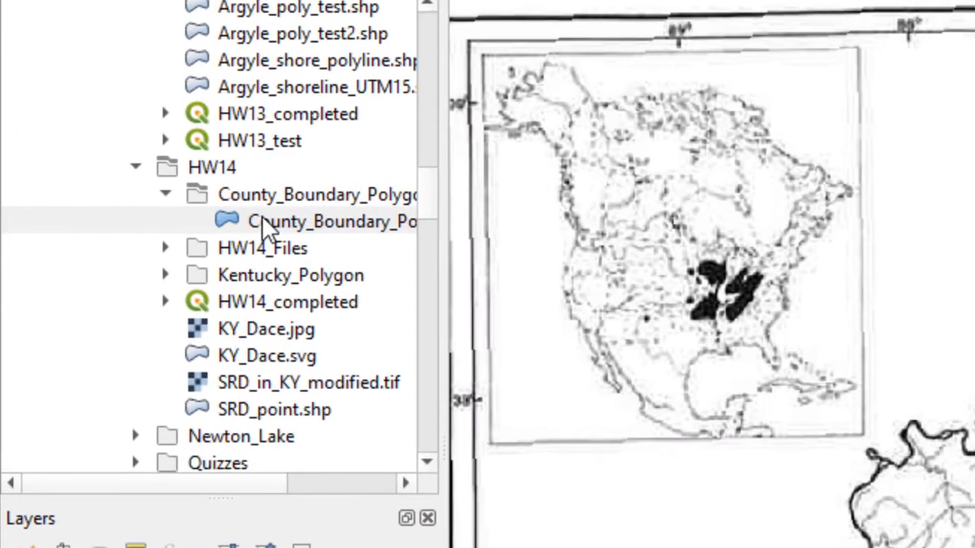
Add the county boundary shapefile from the HW14 folder to the map and place its layer below SRD_point.
{"action": "left_click", "coordinate": [106, 196]}
{"action": "left_click_drag", "start_coordinate": [262, 216], "coordinate": [727, 503]}
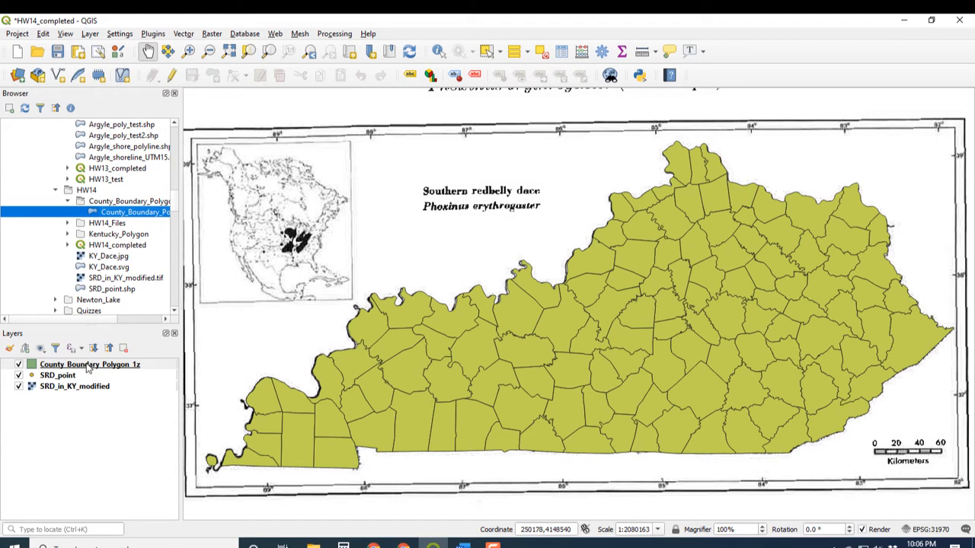
{"action": "left_click_drag", "start_coordinate": [88, 368], "coordinate": [87, 386]}
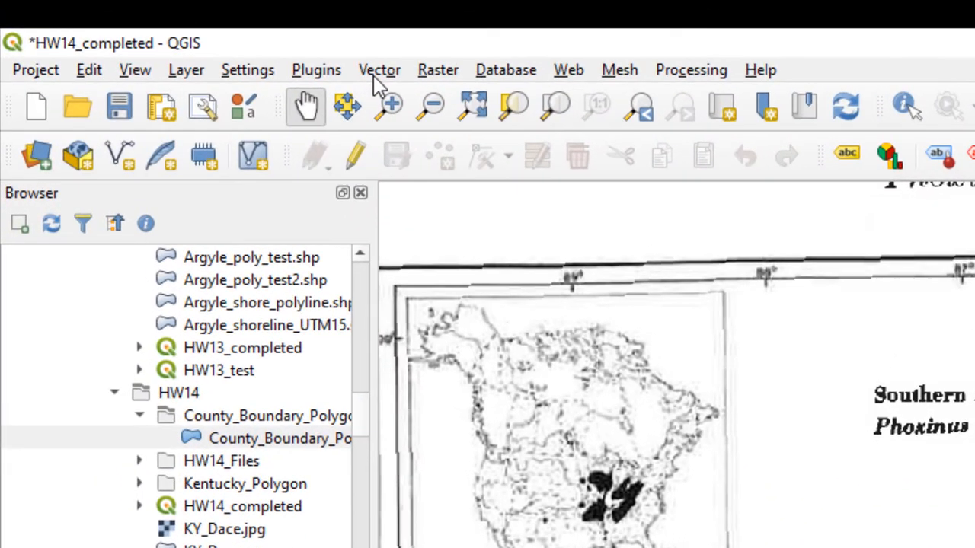
Run Count Points in Polygon with County_Boundary_Polygon_1z as polygons, SRD_point as points and NUMPOINTS as count field, producing a temporary layer.
{"action": "left_click", "coordinate": [376, 76]}
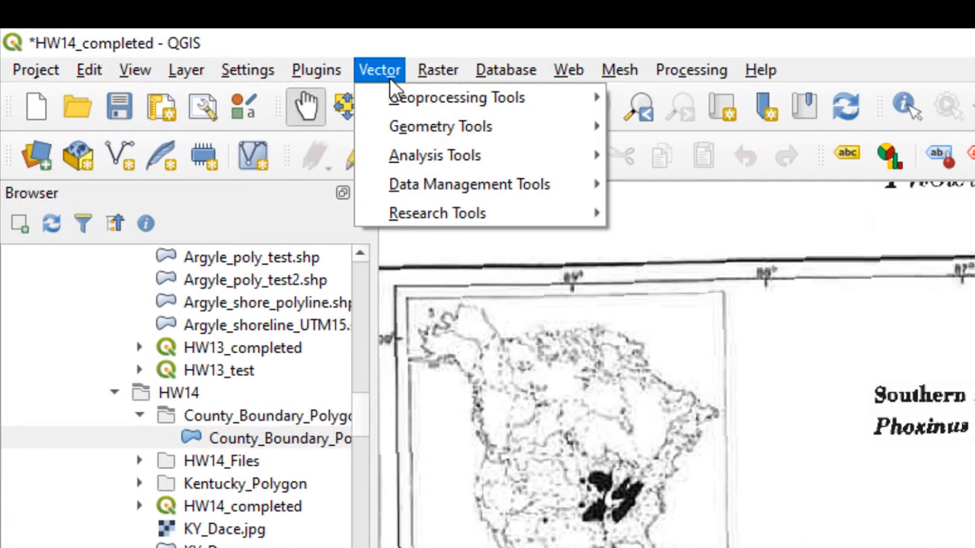
{"action": "mouse_move", "coordinate": [472, 163]}
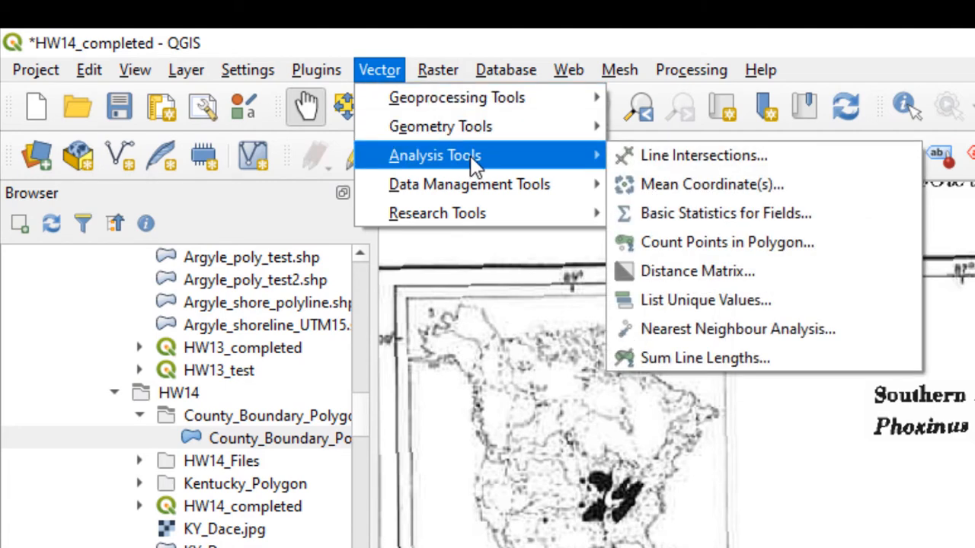
{"action": "left_click", "coordinate": [754, 244]}
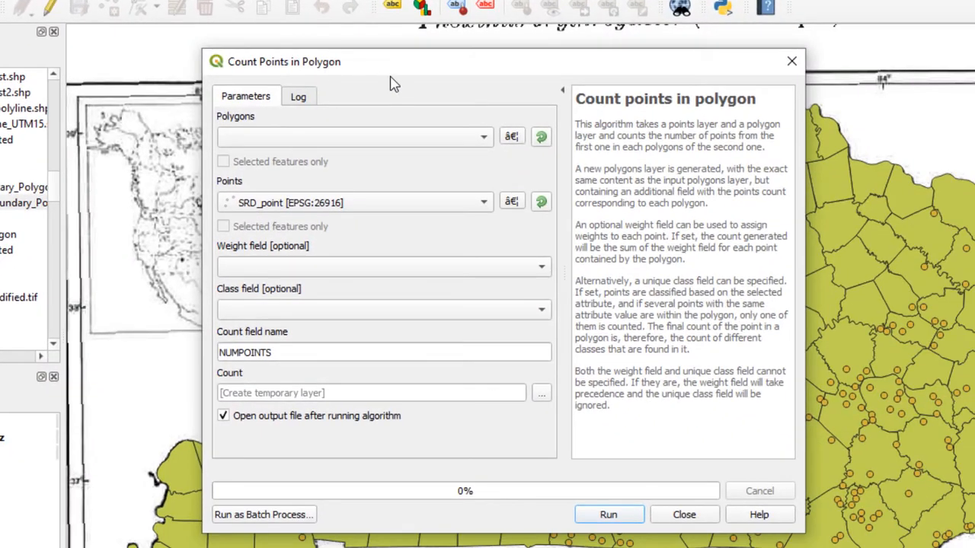
{"action": "left_click", "coordinate": [437, 145]}
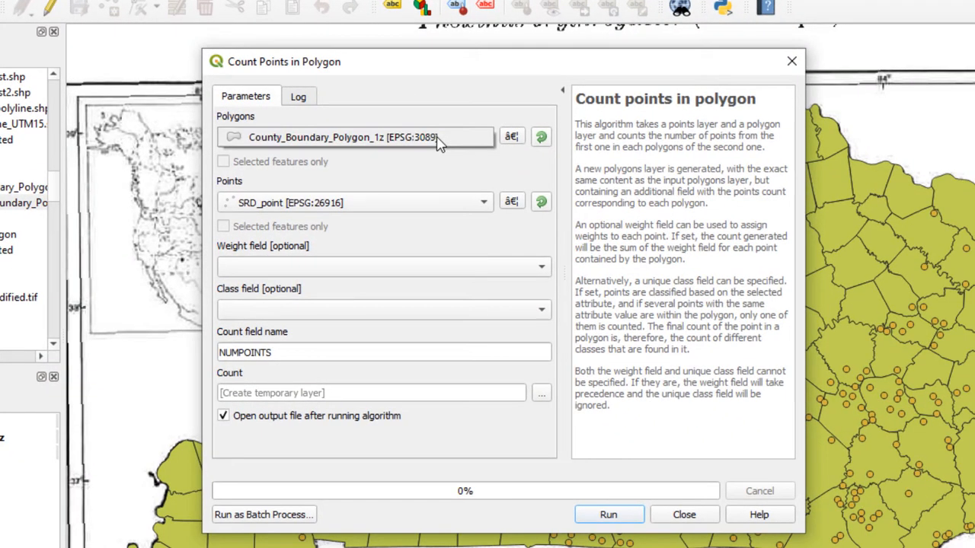
{"action": "left_click", "coordinate": [266, 139]}
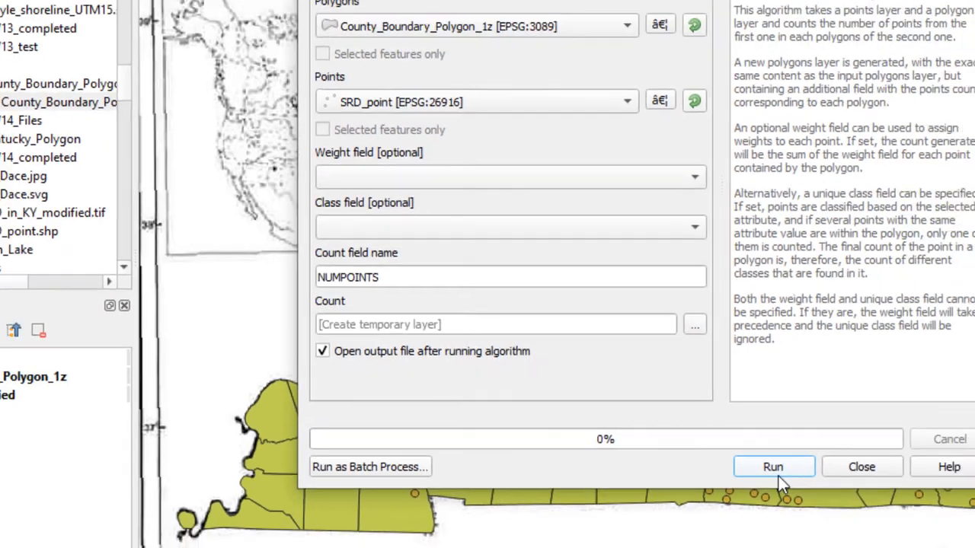
{"action": "left_click", "coordinate": [925, 497]}
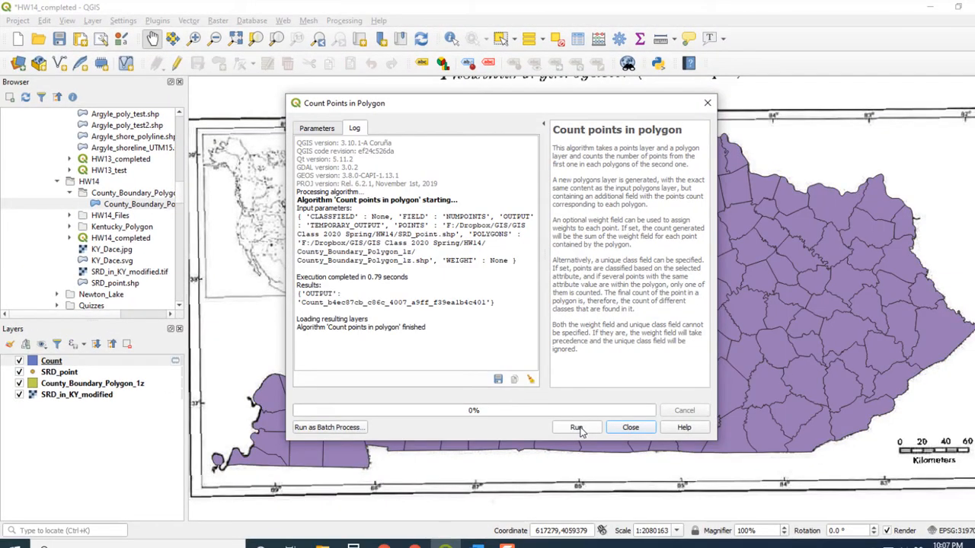
{"action": "left_click", "coordinate": [630, 427]}
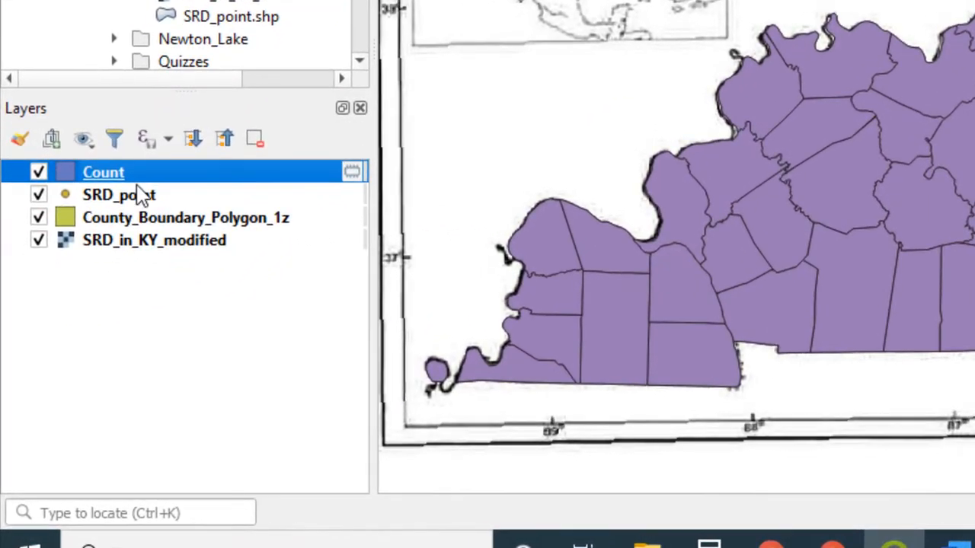
{"action": "right_click", "coordinate": [106, 179]}
{"action": "mouse_move", "coordinate": [122, 375]}
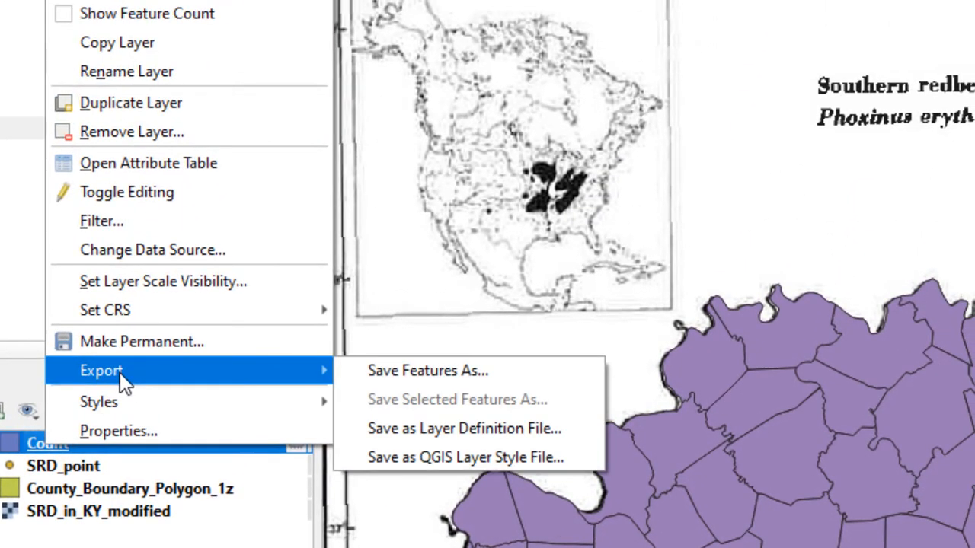
{"action": "left_click", "coordinate": [394, 370]}
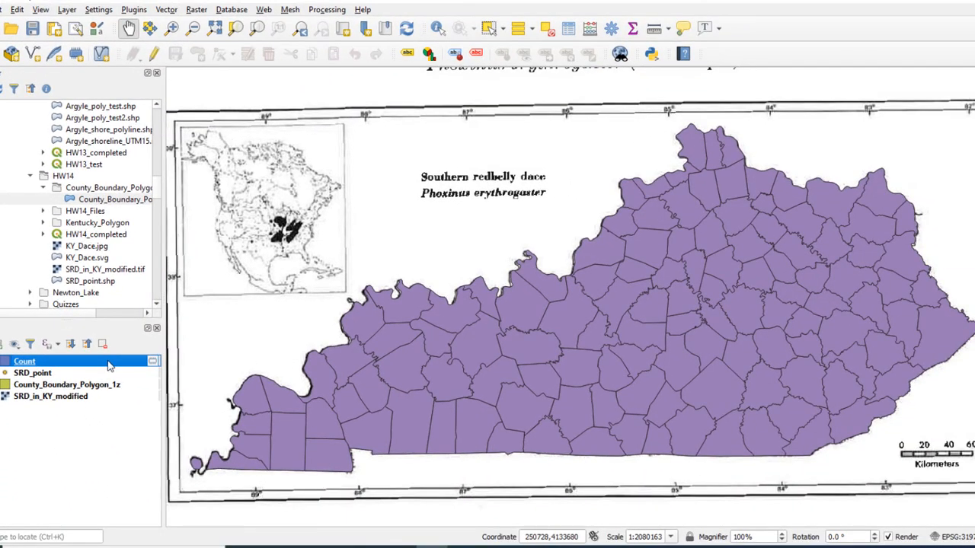
Open the attribute table of the Count layer and examine the NUMPOINTS values of the counties.
{"action": "right_click", "coordinate": [33, 363]}
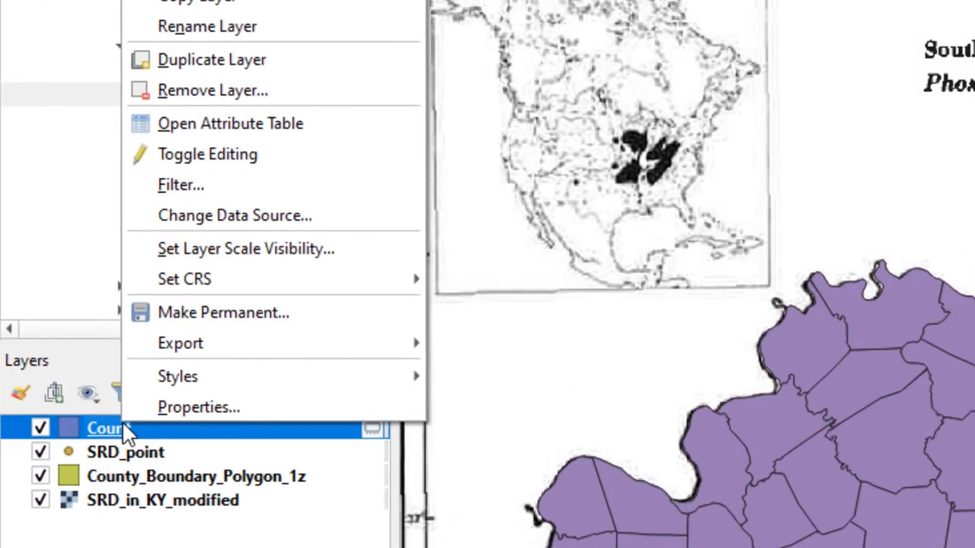
{"action": "left_click", "coordinate": [259, 123]}
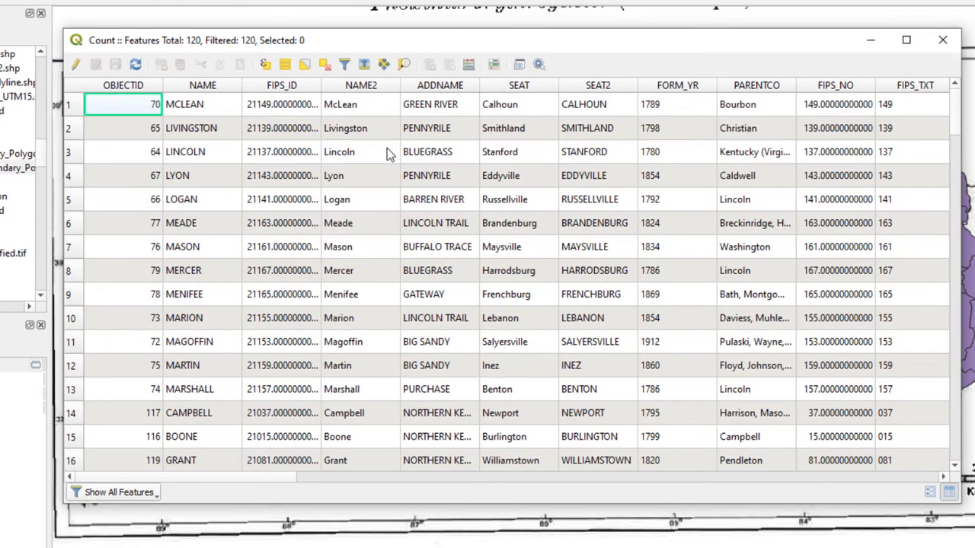
{"action": "left_click_drag", "start_coordinate": [274, 47], "coordinate": [243, 0]}
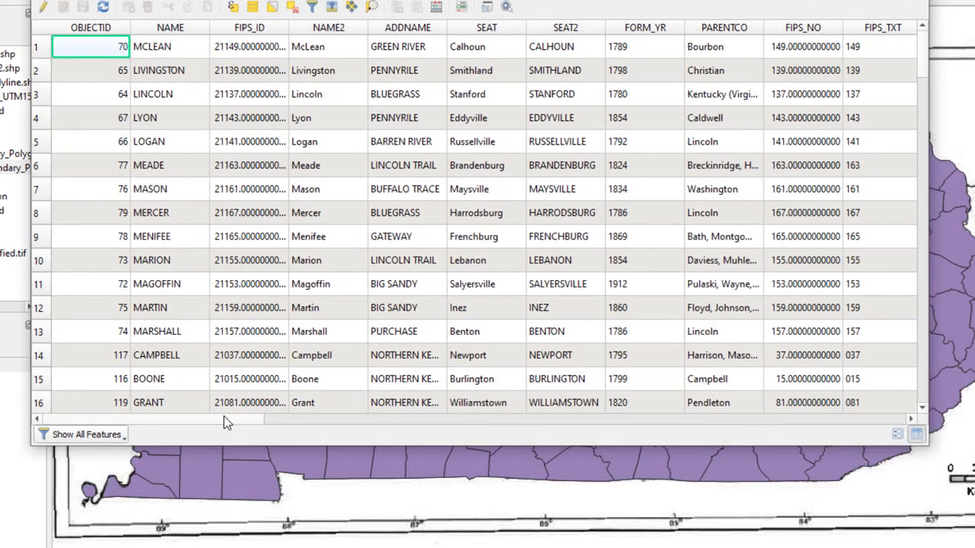
{"action": "left_click_drag", "start_coordinate": [223, 417], "coordinate": [906, 422]}
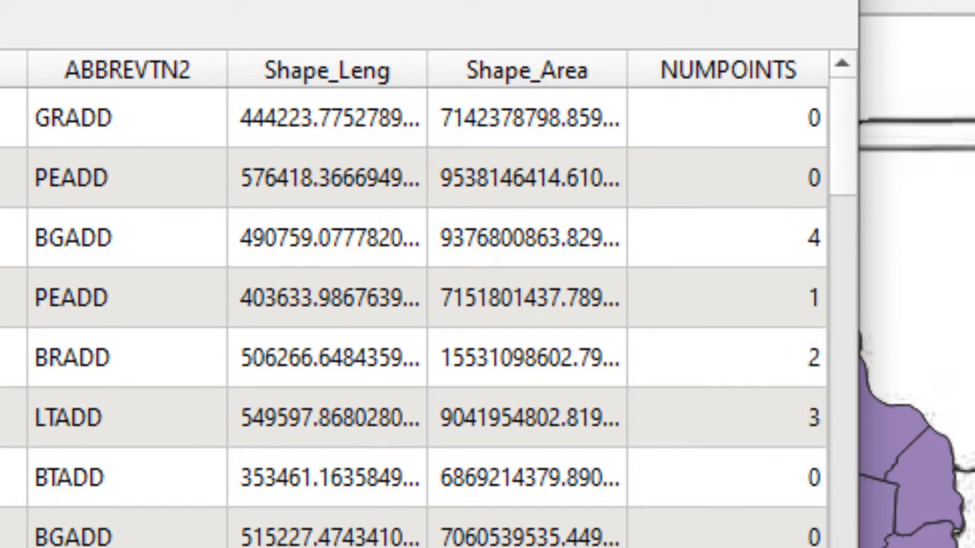
{"action": "scroll", "coordinate": [414, 320], "scroll_direction": "down", "scroll_amount": 15}
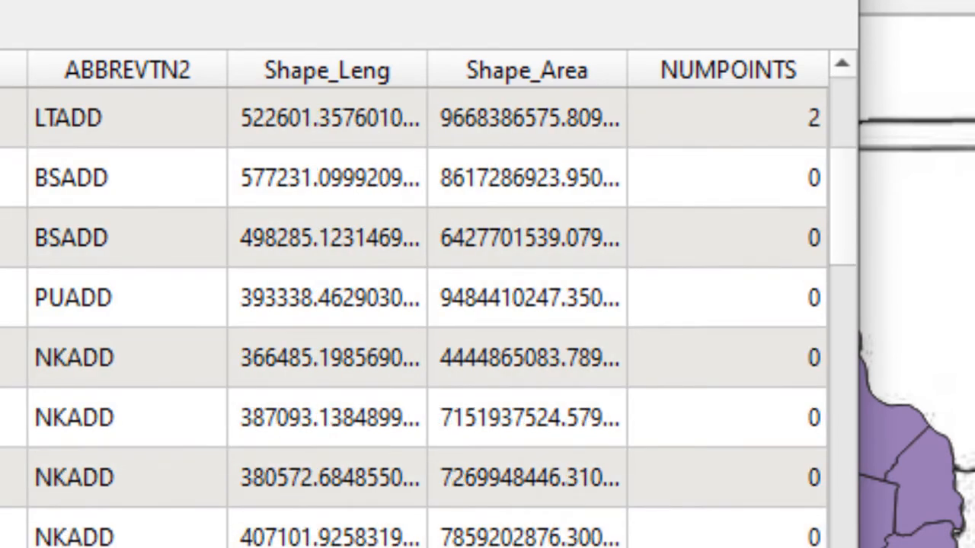
{"action": "scroll", "coordinate": [413, 320], "scroll_direction": "down", "scroll_amount": 10}
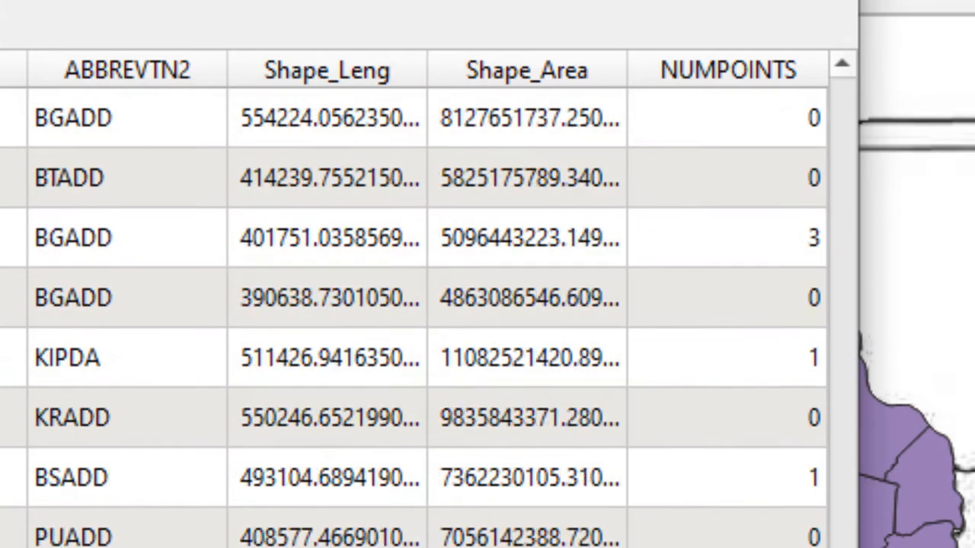
{"action": "scroll", "coordinate": [413, 319], "scroll_direction": "up", "scroll_amount": 12}
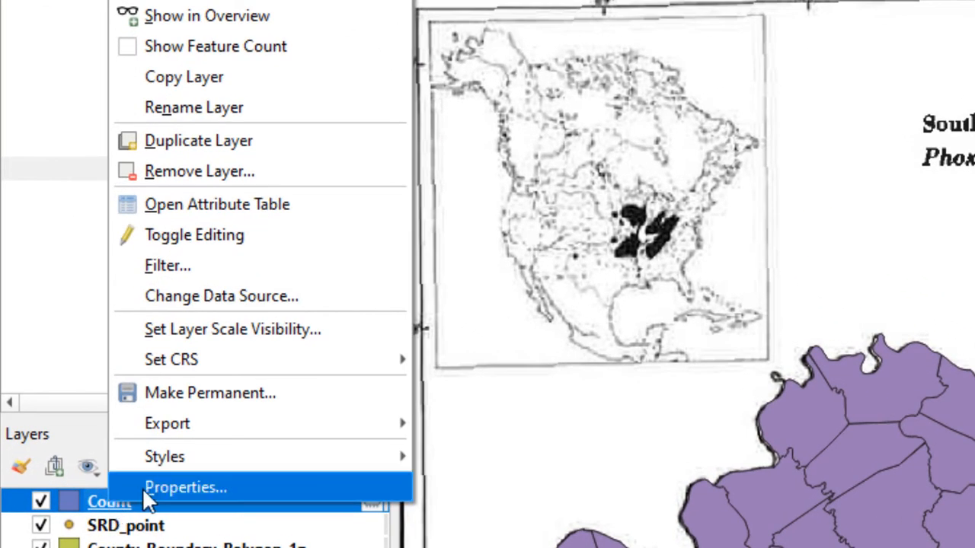
Set the Count layer's symbology to Graduated, using the NUMPOINTS field as its value.
{"action": "left_click", "coordinate": [142, 487]}
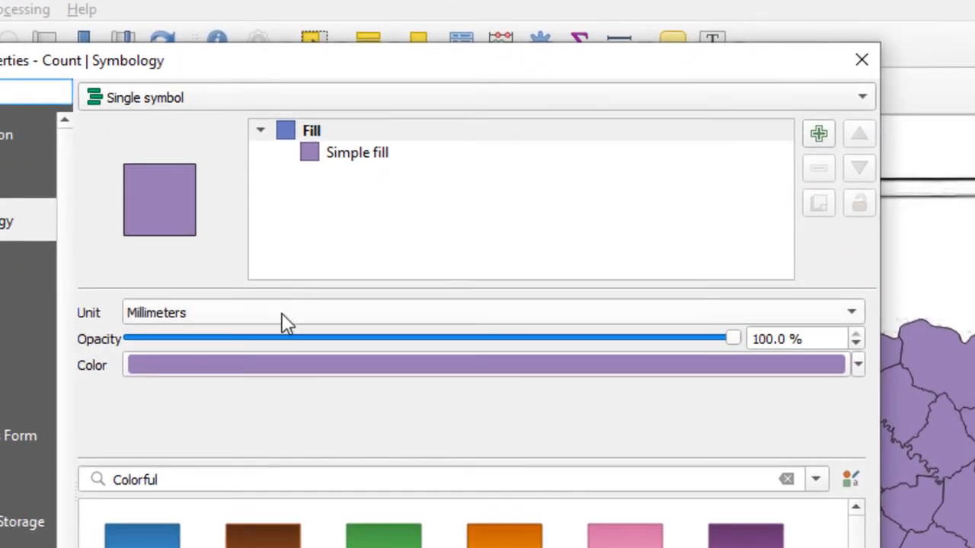
{"action": "left_click", "coordinate": [790, 97]}
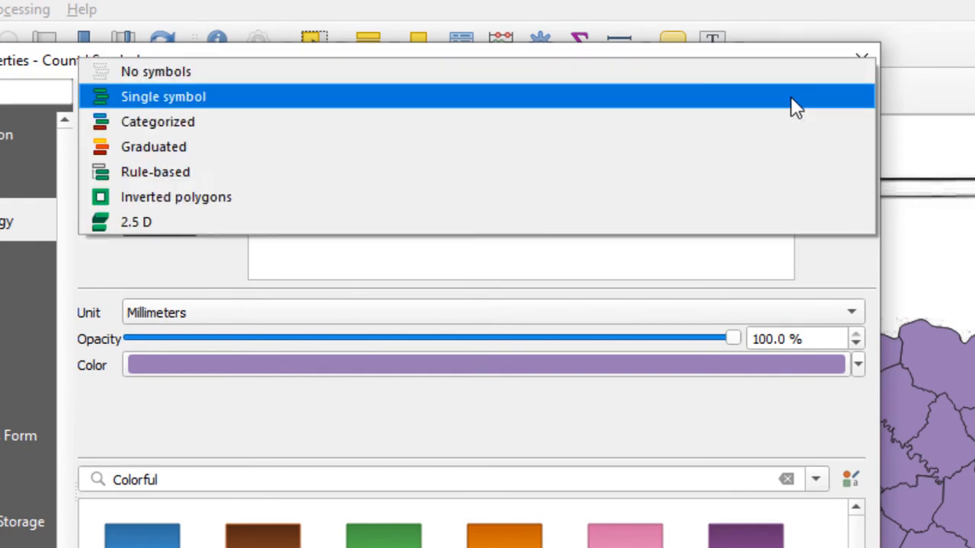
{"action": "left_click", "coordinate": [187, 148]}
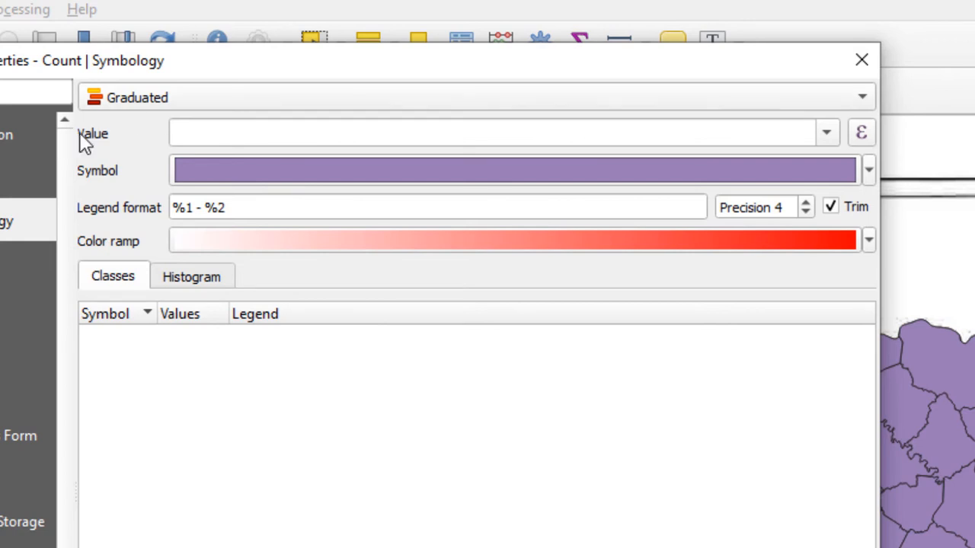
{"action": "left_click", "coordinate": [827, 135]}
{"action": "scroll", "coordinate": [541, 284], "scroll_direction": "down", "scroll_amount": 5}
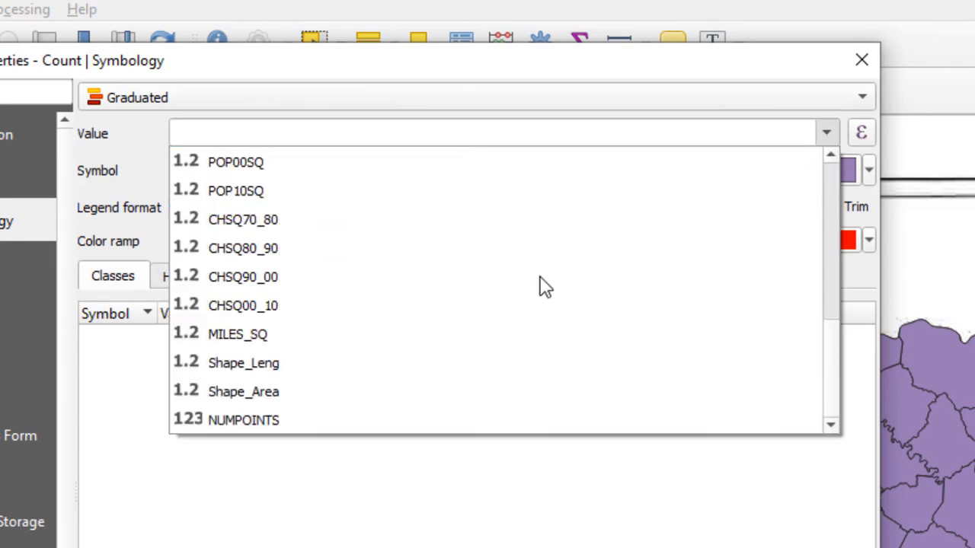
{"action": "left_click", "coordinate": [319, 421]}
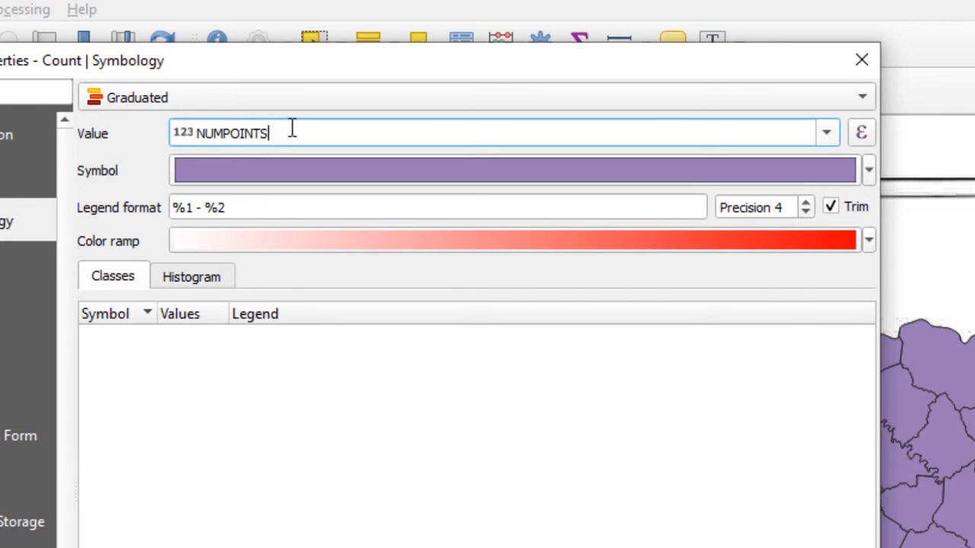
Choose the random color ramp, classify the counties into 5 Equal Count (Quantile) classes, and apply the symbology.
{"action": "left_click", "coordinate": [316, 240]}
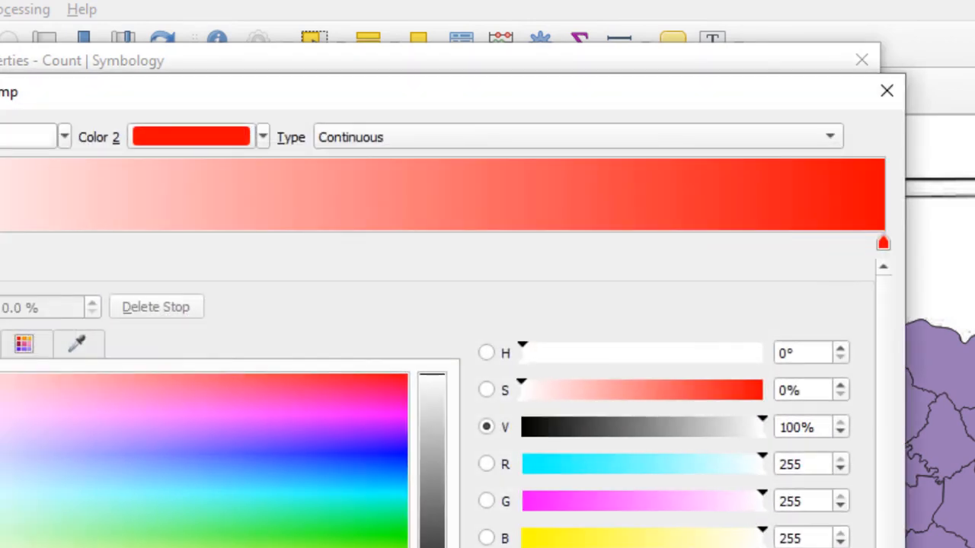
{"action": "key", "text": "Escape"}
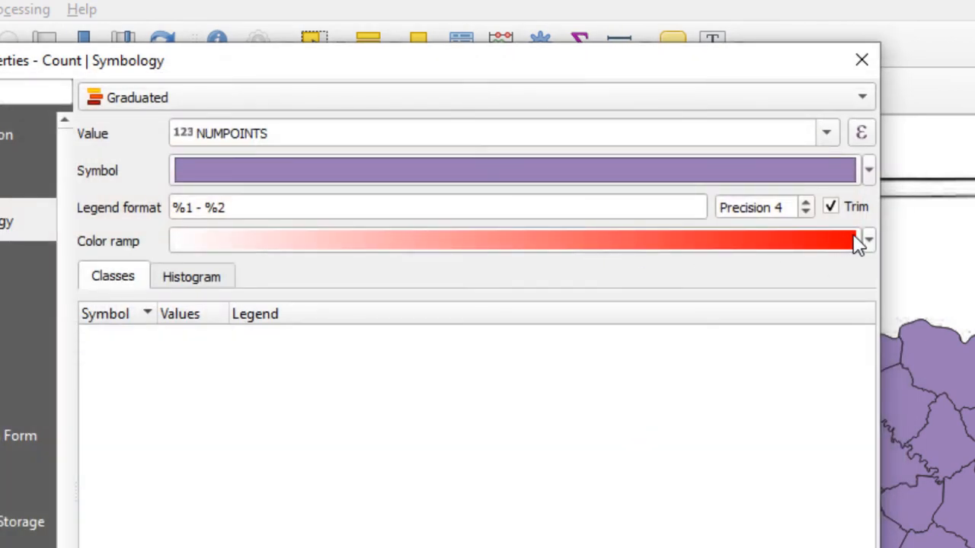
{"action": "left_click", "coordinate": [869, 240]}
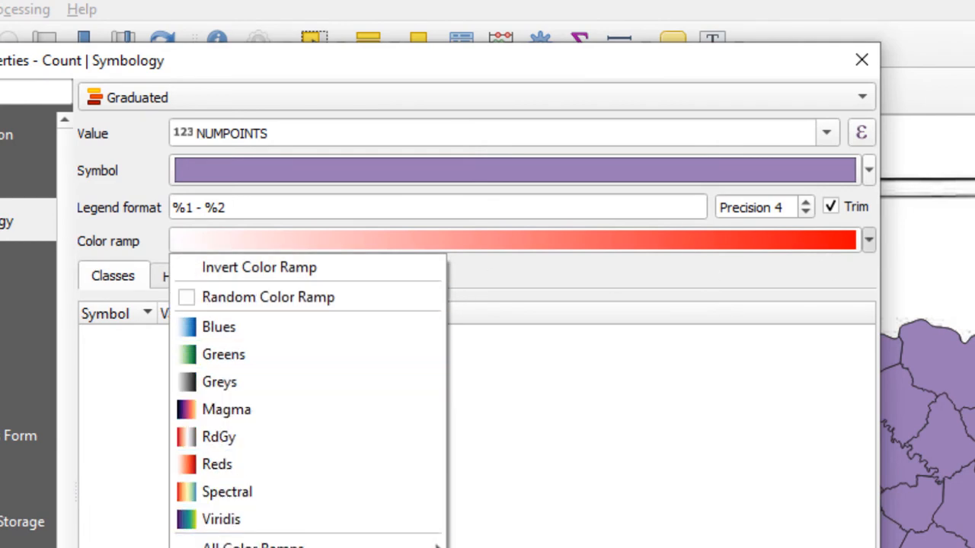
{"action": "left_click", "coordinate": [270, 303]}
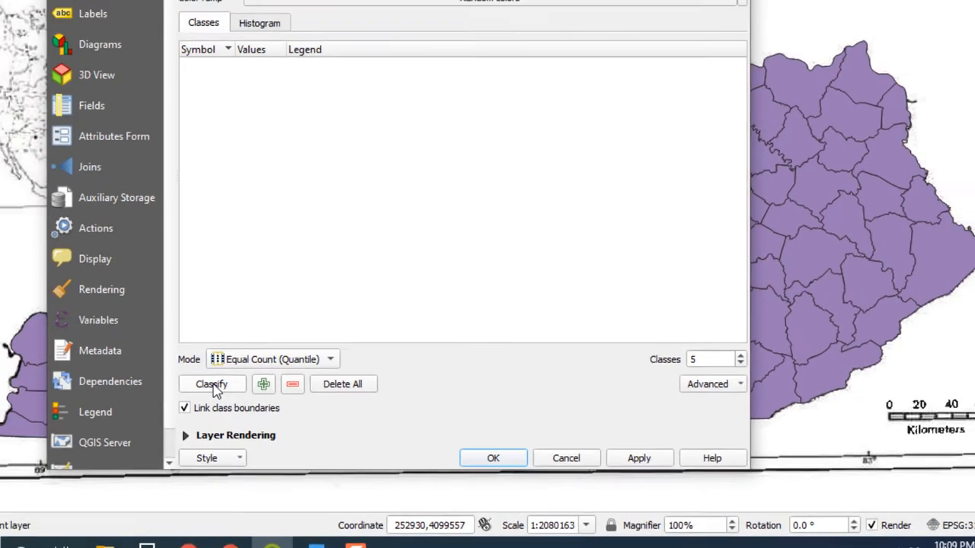
{"action": "left_click", "coordinate": [117, 314]}
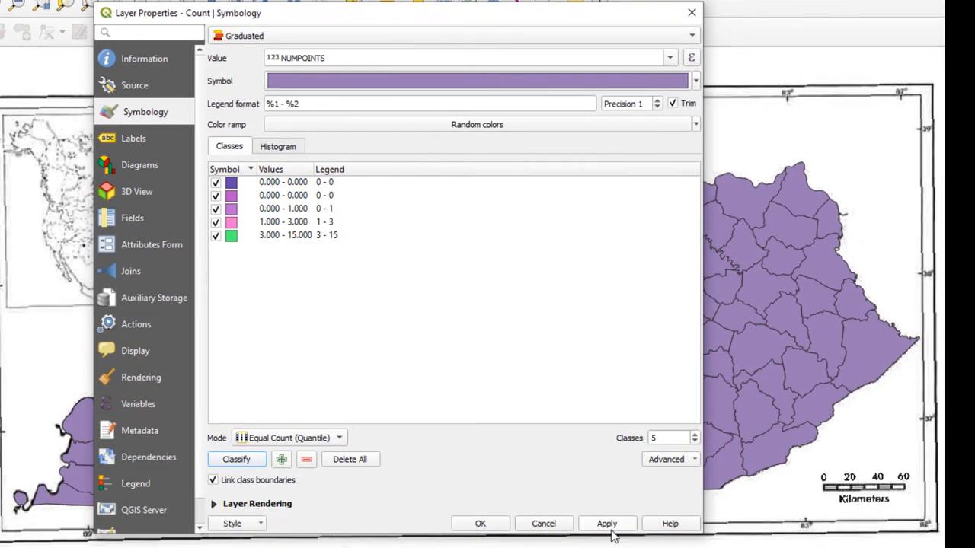
{"action": "left_click", "coordinate": [607, 523]}
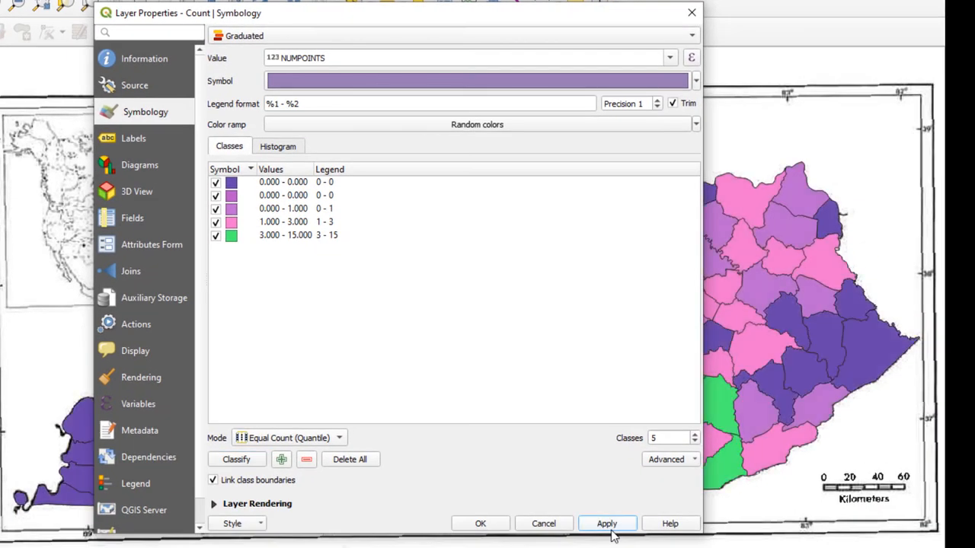
{"action": "left_click", "coordinate": [481, 524]}
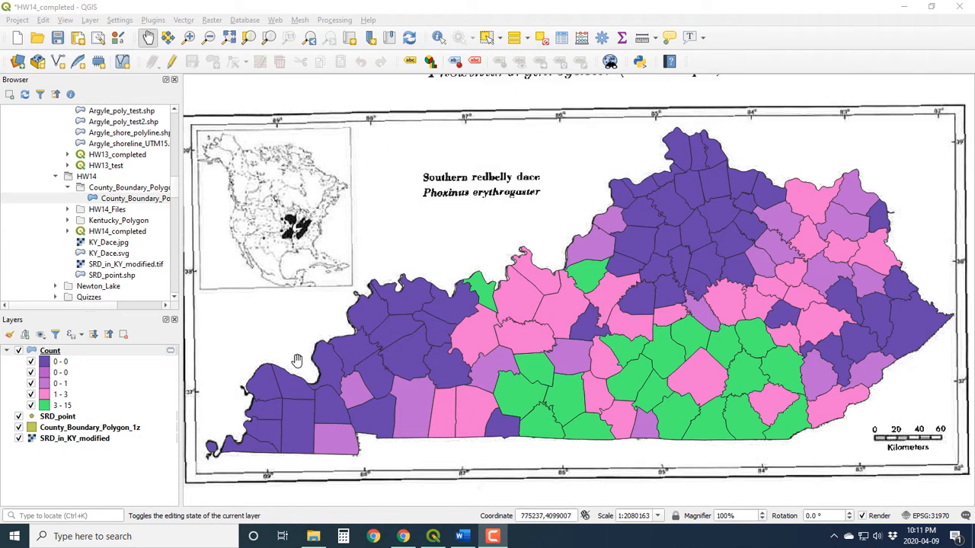
Hide the SRD_in_KY_modified layer and create a new print layout titled KY_Dace2.
{"action": "left_click", "coordinate": [18, 439]}
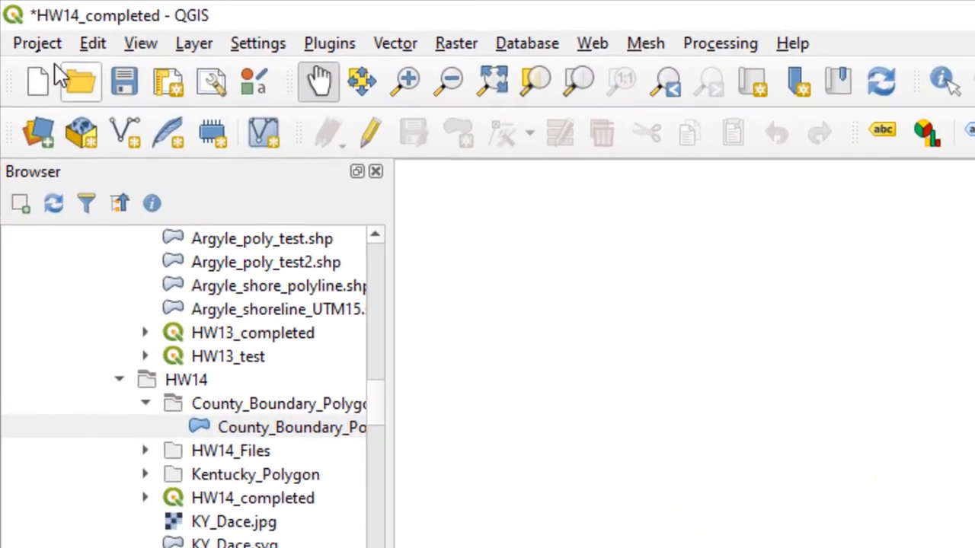
{"action": "left_click", "coordinate": [41, 44]}
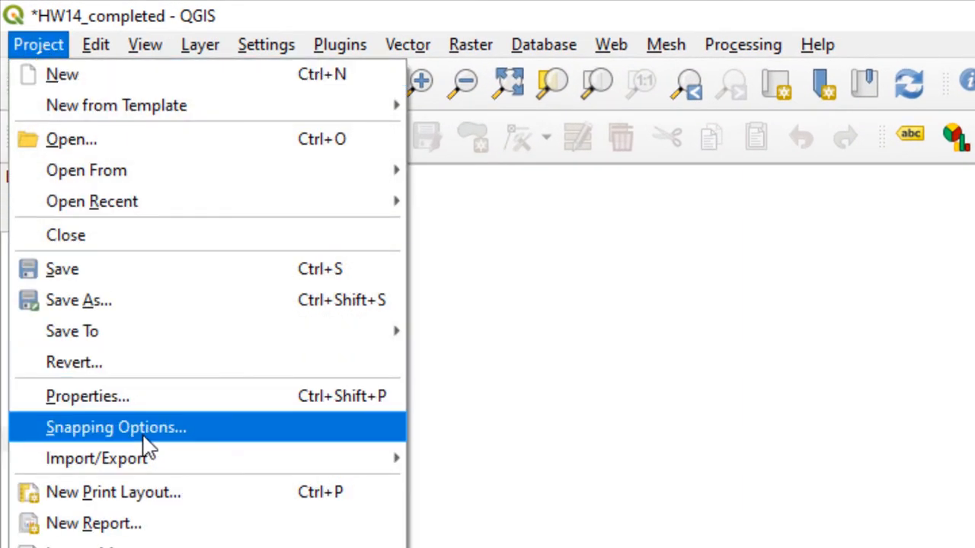
{"action": "left_click", "coordinate": [164, 491]}
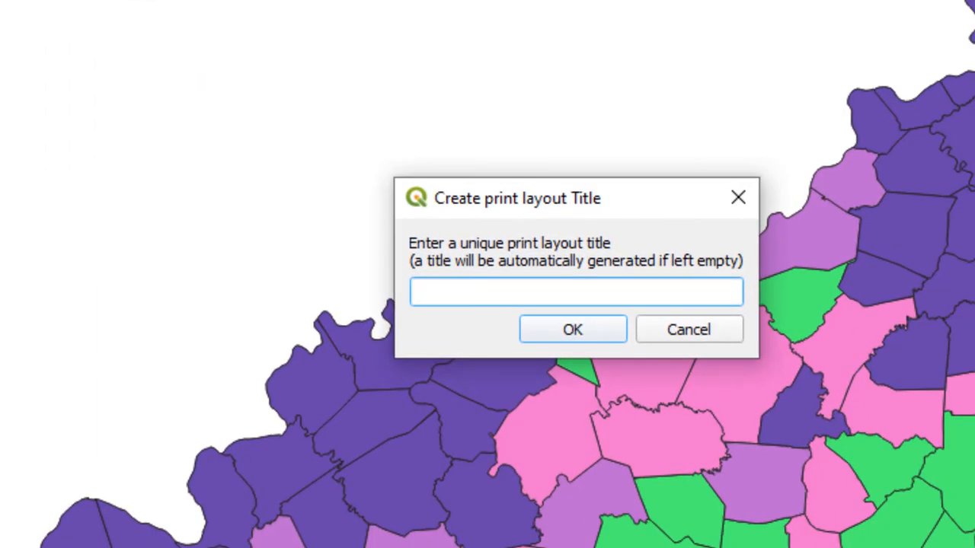
{"action": "type", "text": "KY_Dace"}
{"action": "key", "text": "Return"}
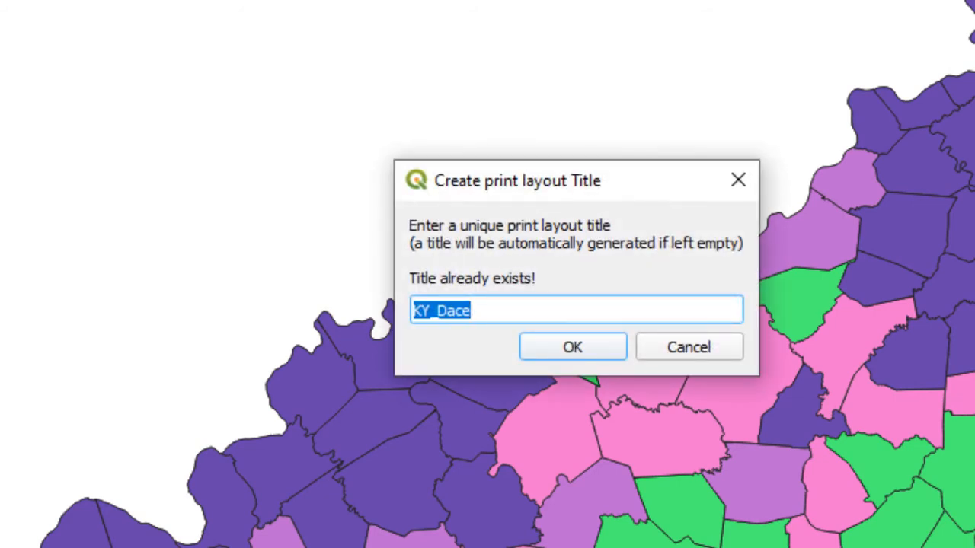
{"action": "left_click", "coordinate": [524, 310]}
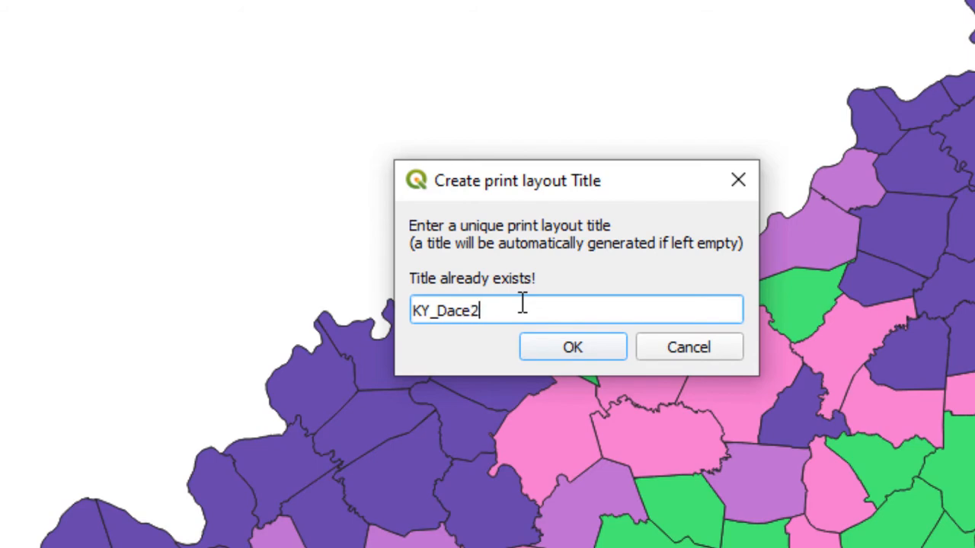
{"action": "left_click", "coordinate": [569, 350]}
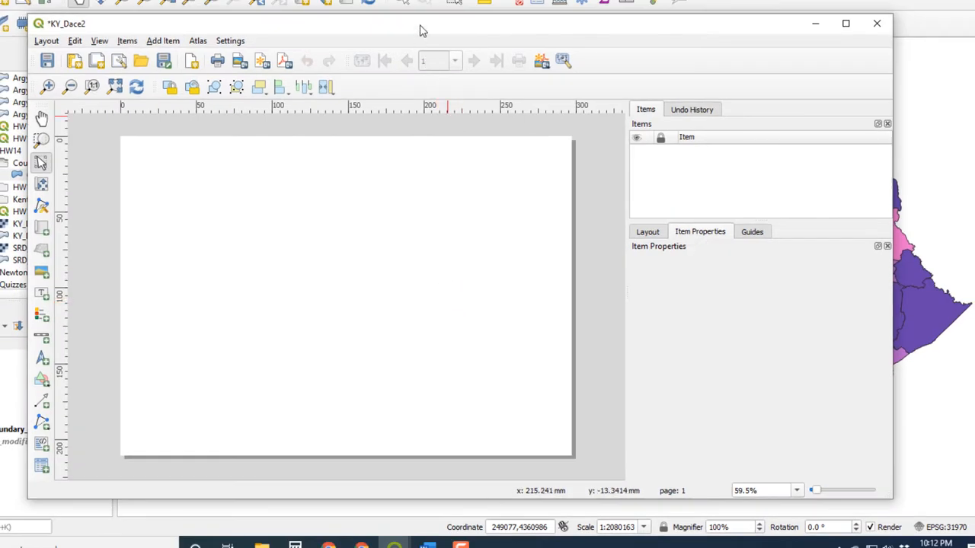
Add the map to the layout in a frame of about 275 by 193 mm, nearly filling the page.
{"action": "left_click_drag", "start_coordinate": [422, 31], "coordinate": [392, 0]}
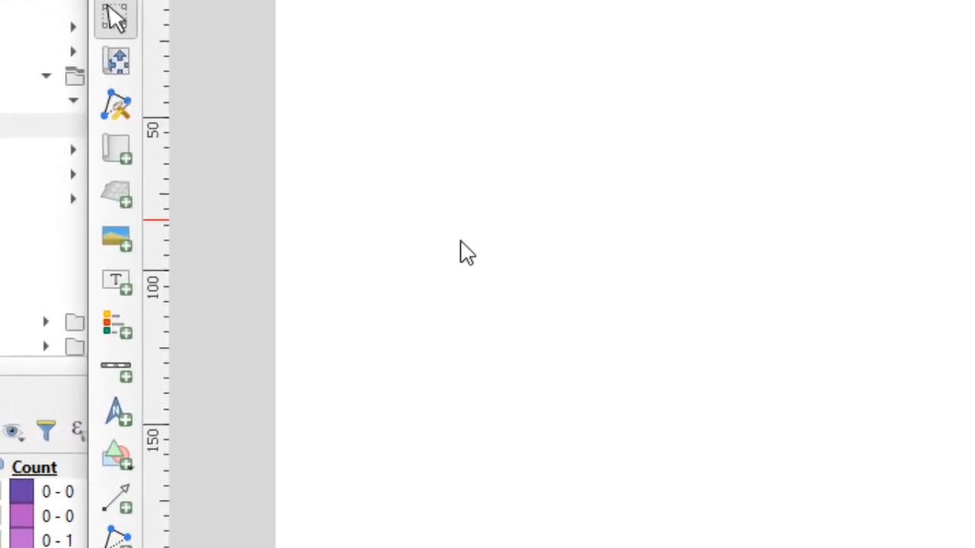
{"action": "left_click", "coordinate": [118, 160]}
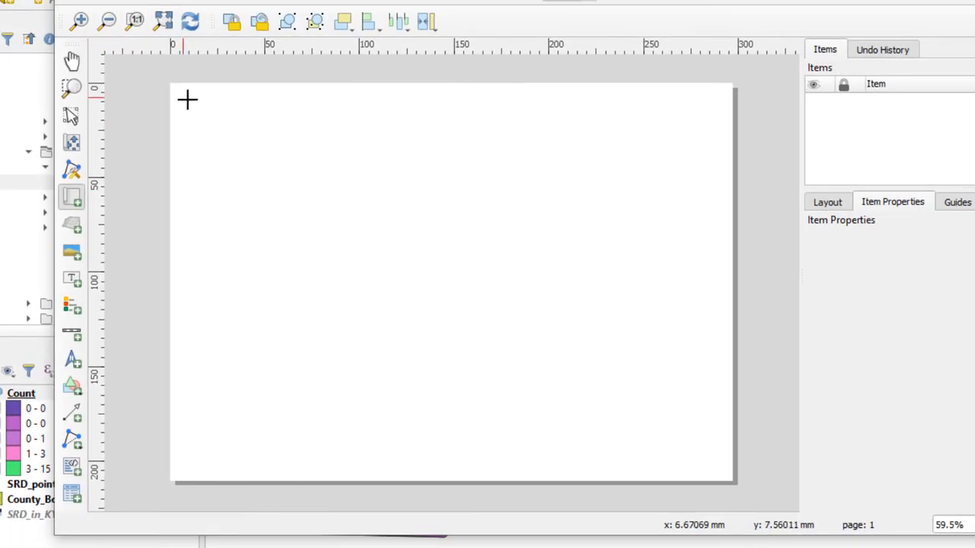
{"action": "left_click_drag", "start_coordinate": [190, 100], "coordinate": [713, 466]}
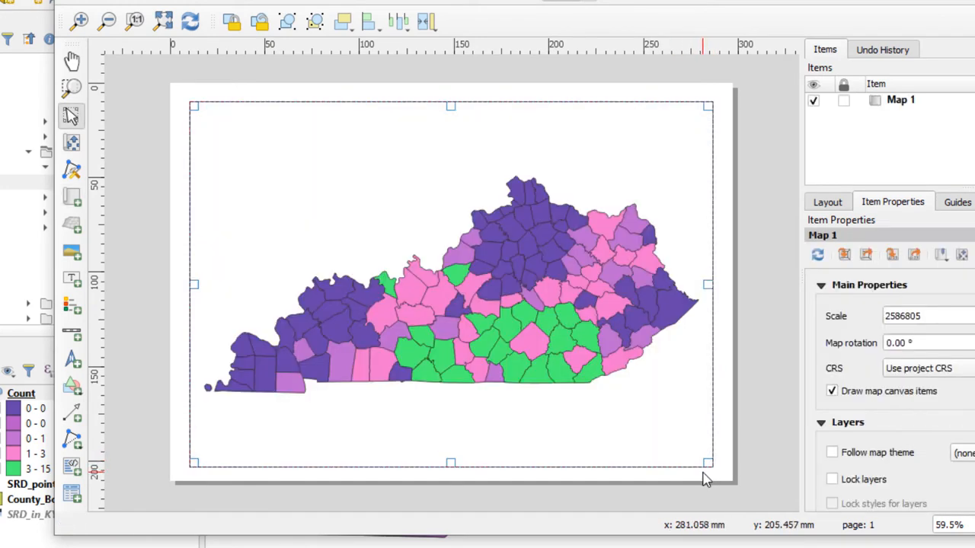
{"action": "left_click", "coordinate": [487, 484]}
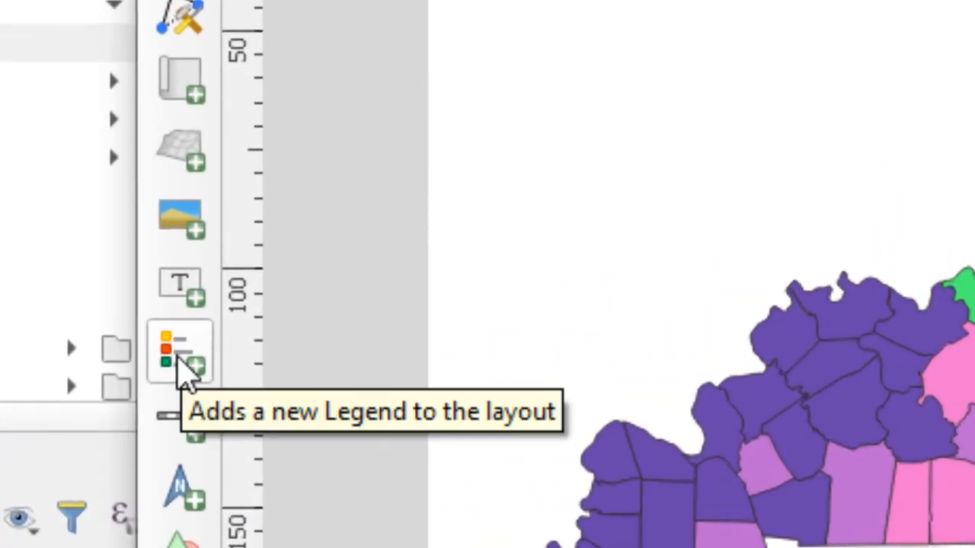
Add a legend in the page's empty upper-left area and bring up the item properties of the legend and the map.
{"action": "left_click", "coordinate": [183, 373]}
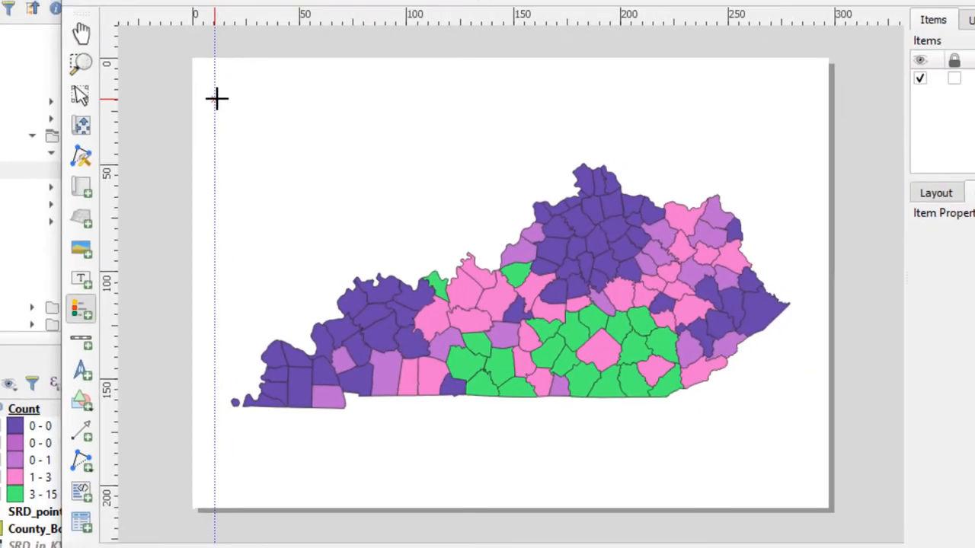
{"action": "left_click_drag", "start_coordinate": [211, 90], "coordinate": [323, 200]}
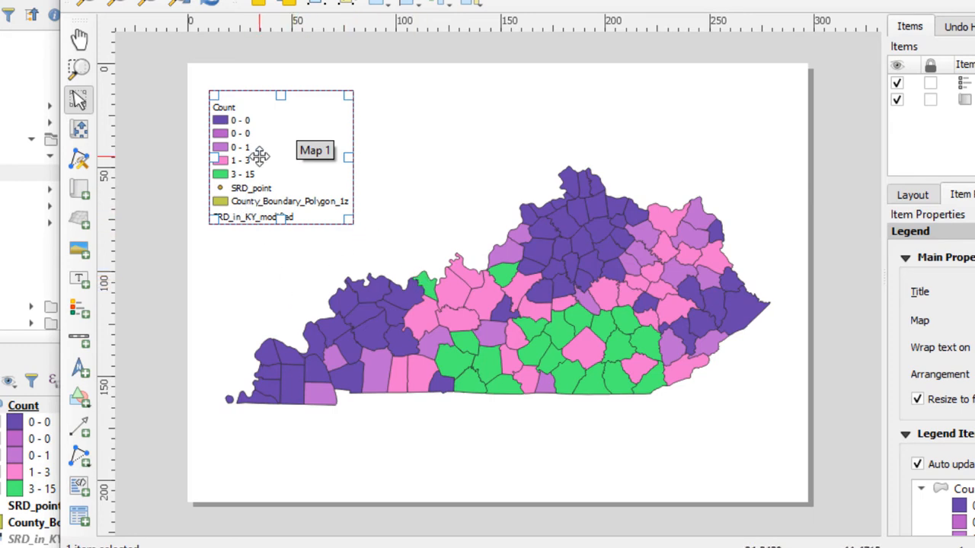
{"action": "left_click", "coordinate": [259, 259]}
{"action": "left_click", "coordinate": [253, 196]}
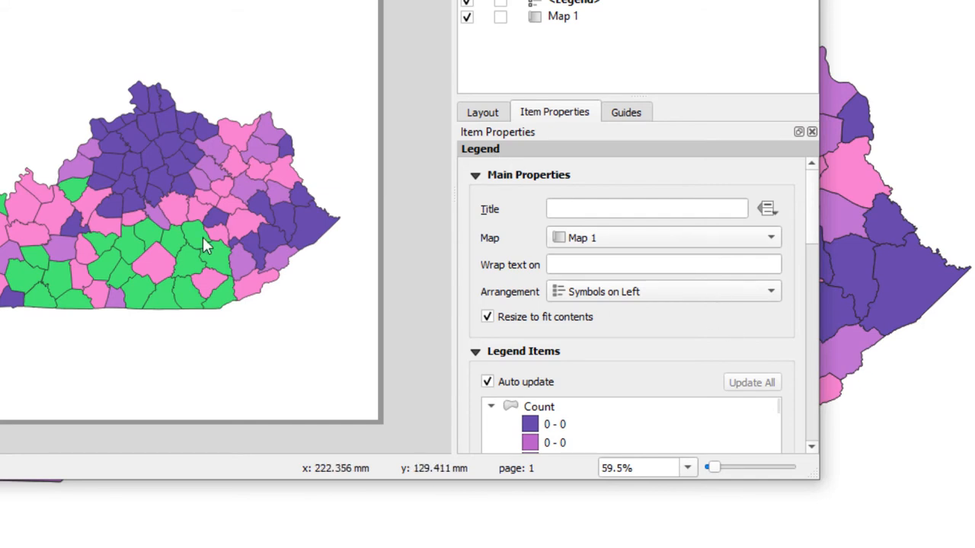
{"action": "left_click", "coordinate": [180, 224]}
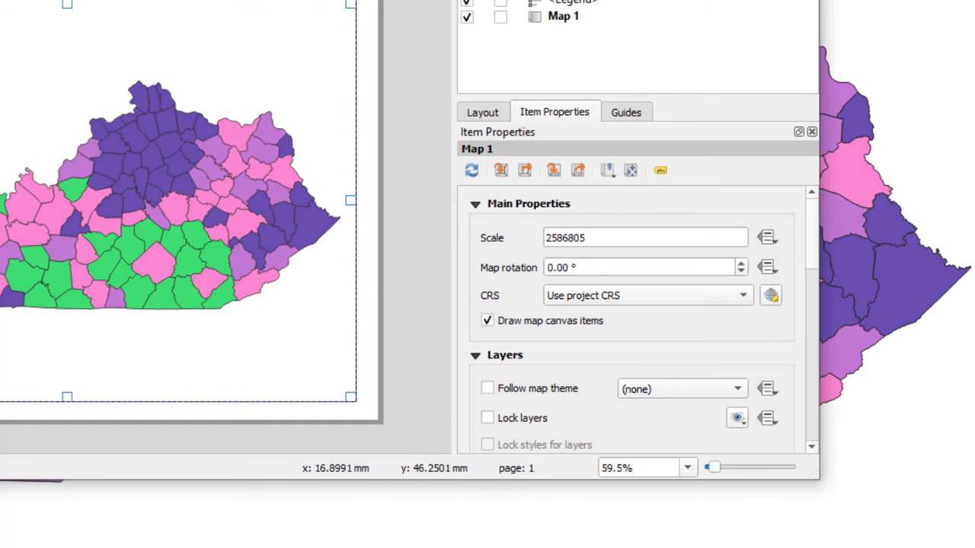
Select the legend on the page and turn off Auto update for its legend items.
{"action": "left_click", "coordinate": [0, 75]}
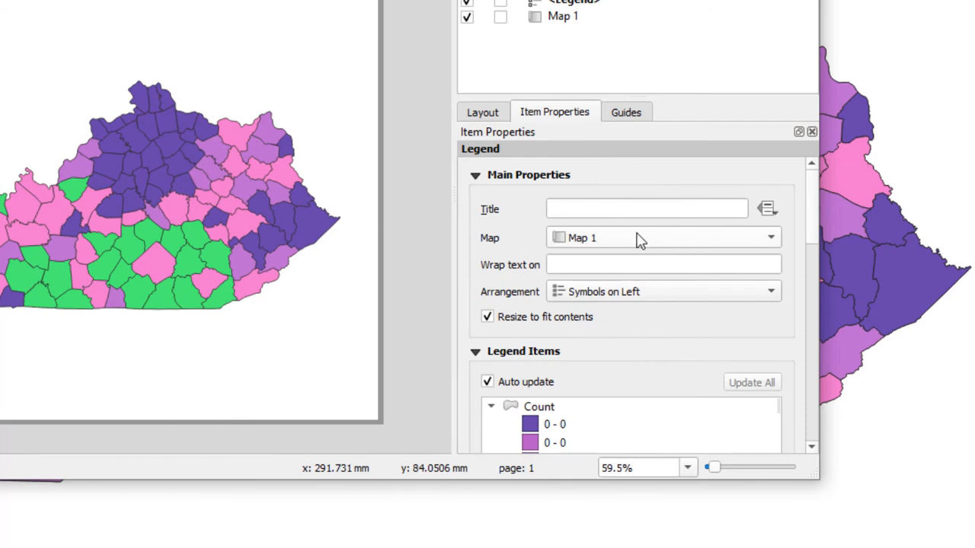
{"action": "scroll", "coordinate": [759, 300], "scroll_direction": "down", "scroll_amount": 1}
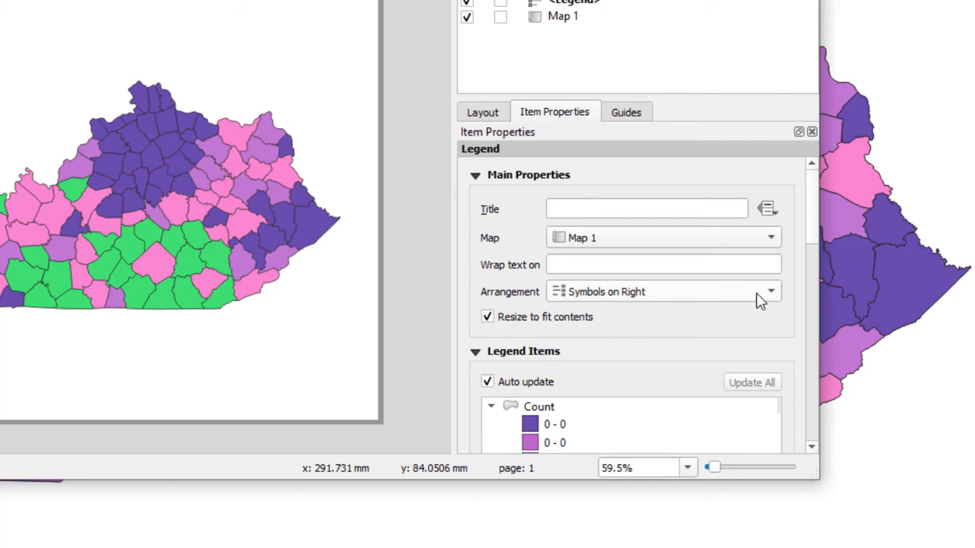
{"action": "scroll", "coordinate": [759, 300], "scroll_direction": "up", "scroll_amount": 1}
{"action": "left_click_drag", "start_coordinate": [811, 212], "coordinate": [814, 261]}
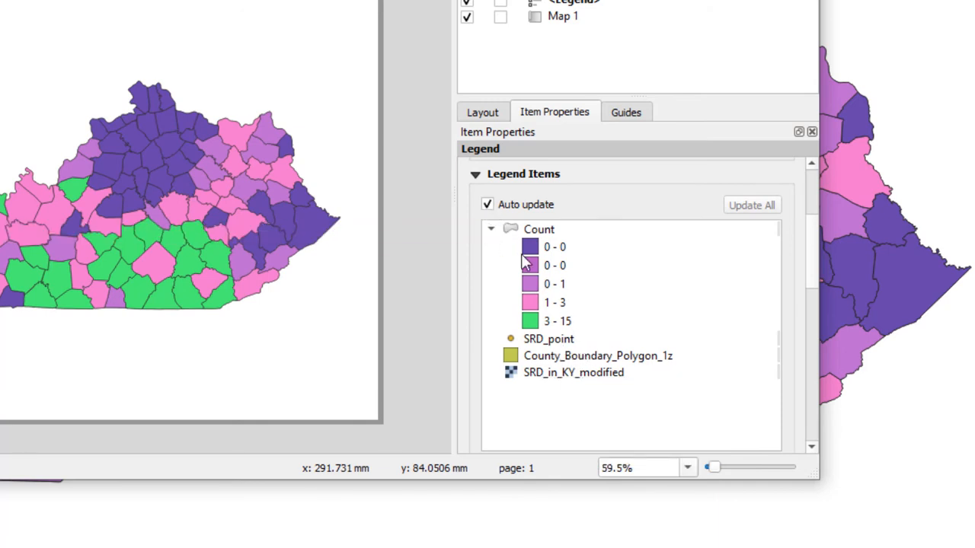
{"action": "left_click", "coordinate": [487, 204]}
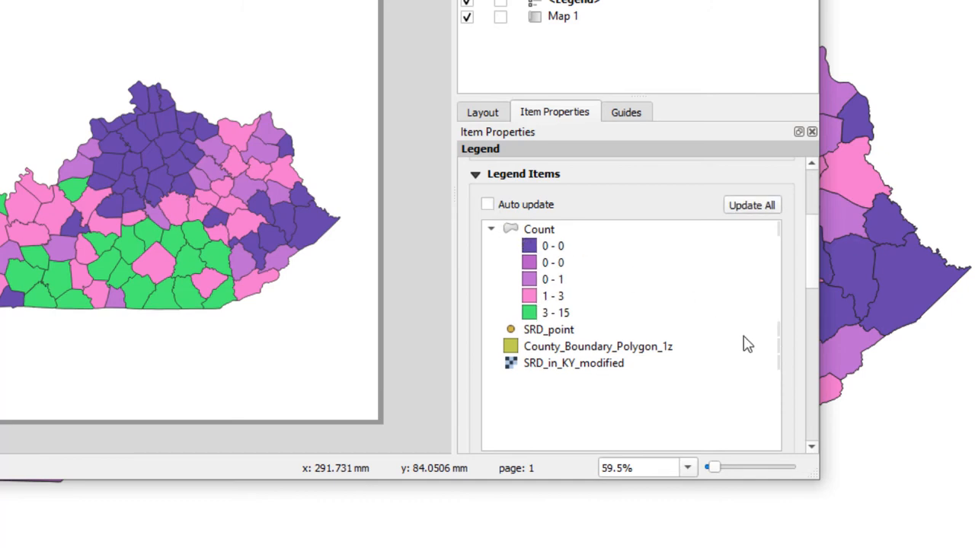
{"action": "left_click", "coordinate": [812, 448]}
{"action": "left_click", "coordinate": [812, 448]}
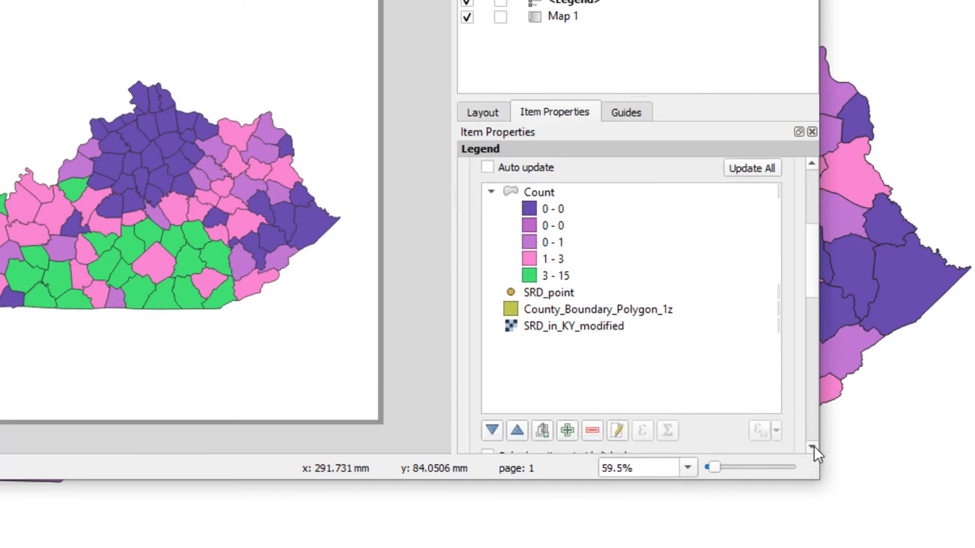
Remove the SRD_point, County_Boundary_Polygon_1z and SRD_in_KY_modified entries from the legend, leaving the Count classes.
{"action": "left_click", "coordinate": [544, 296]}
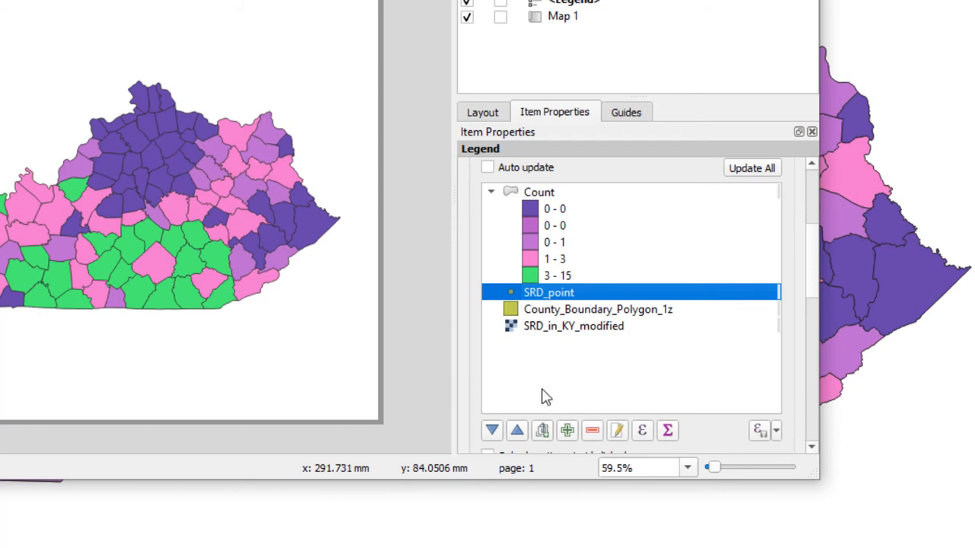
{"action": "left_click", "coordinate": [593, 432]}
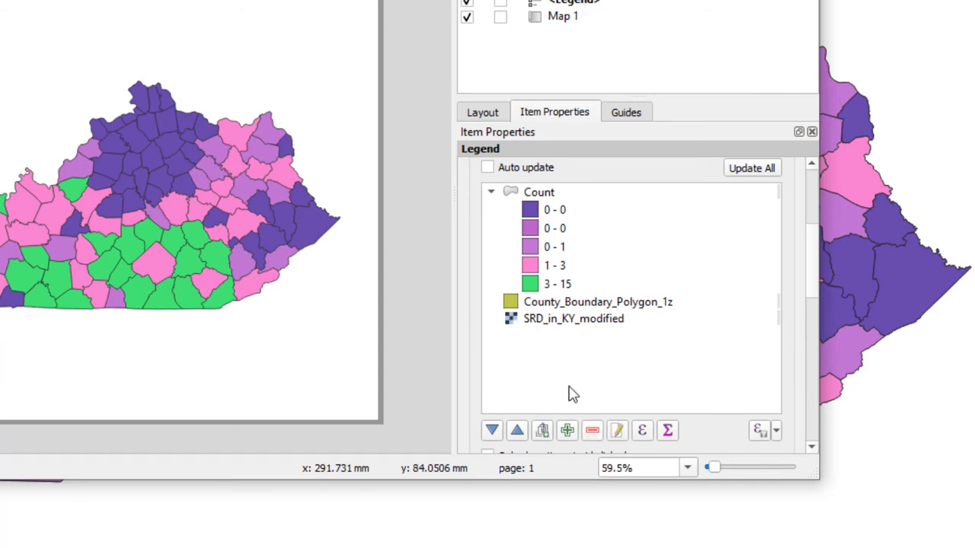
{"action": "left_click", "coordinate": [553, 303]}
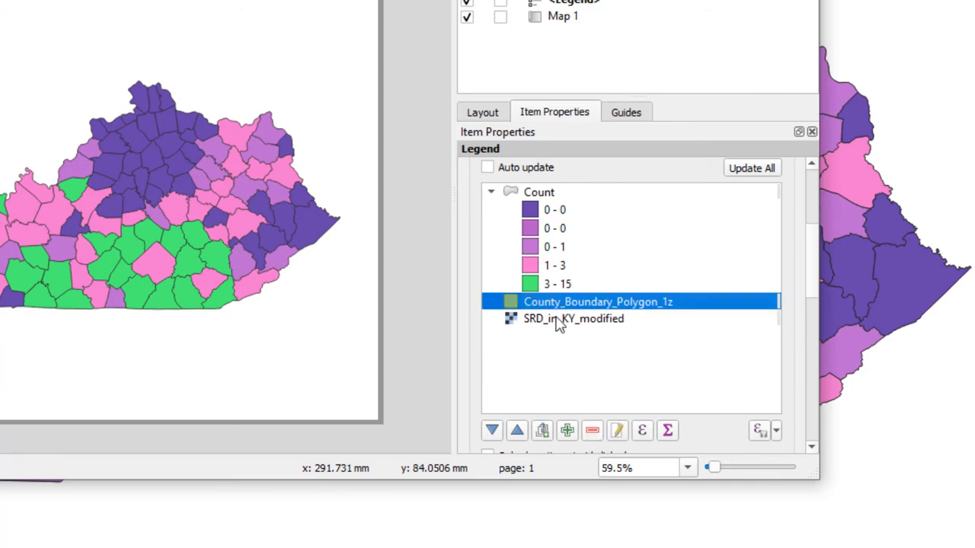
{"action": "left_click", "coordinate": [593, 432]}
{"action": "left_click", "coordinate": [570, 312]}
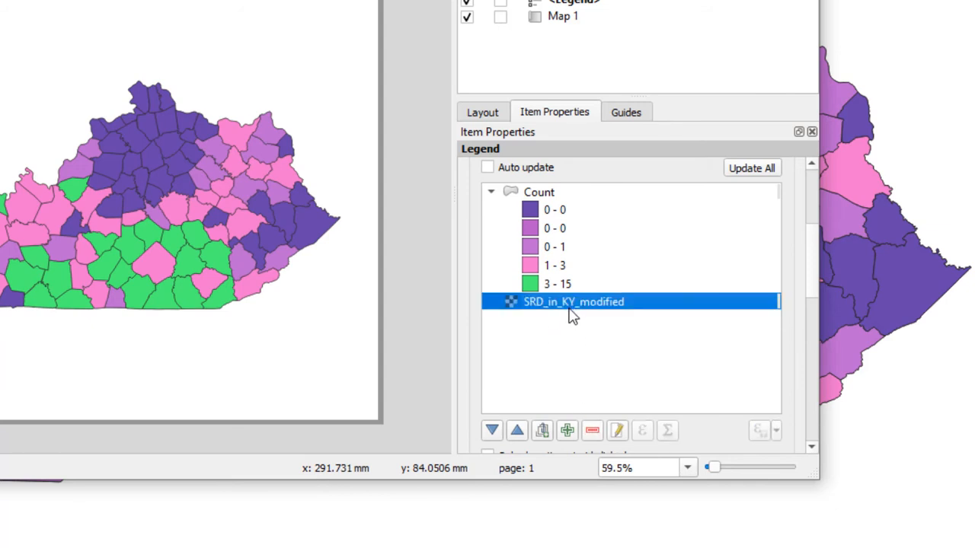
{"action": "left_click", "coordinate": [593, 432]}
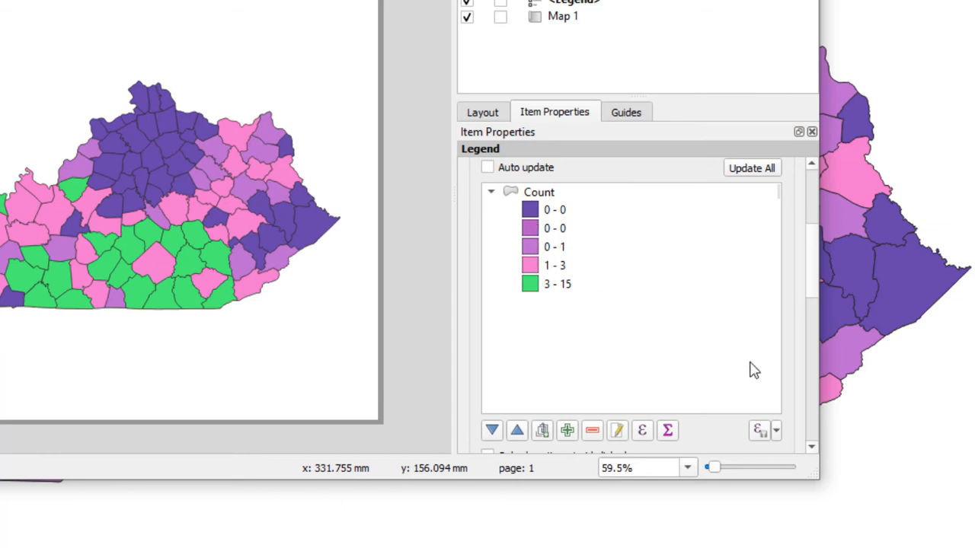
Rename the legend's Count heading as "Sampling Sites per County" and clear the selection on the page.
{"action": "left_click_drag", "start_coordinate": [811, 268], "coordinate": [811, 276]}
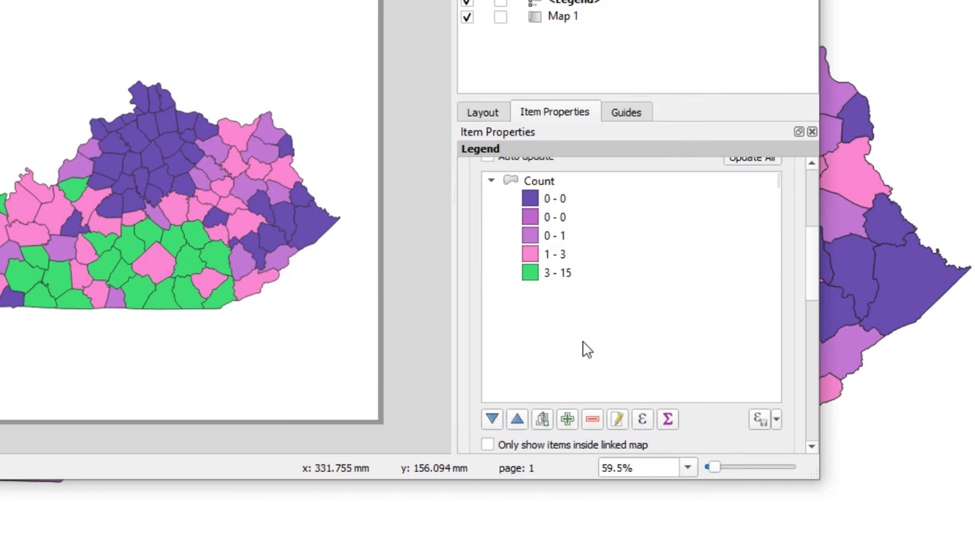
{"action": "left_click", "coordinate": [546, 182]}
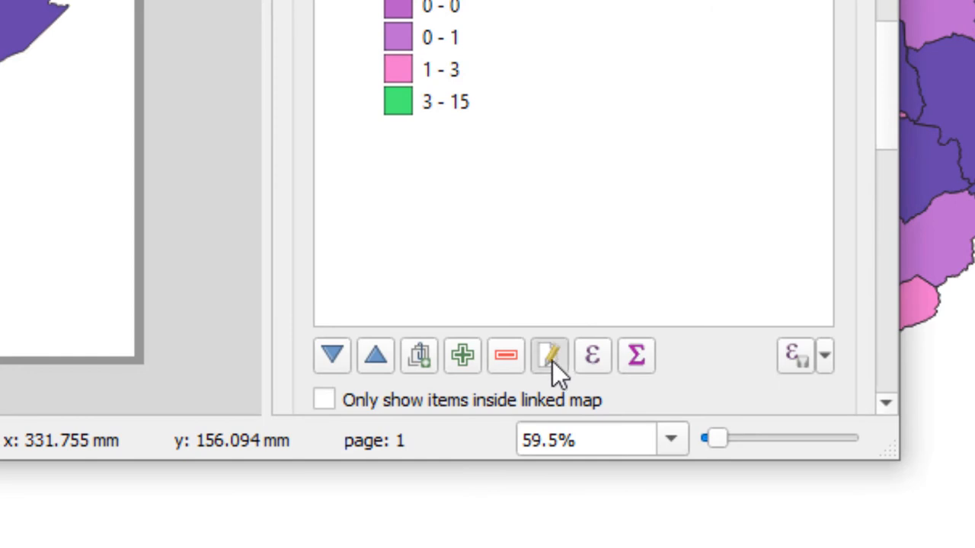
{"action": "left_click", "coordinate": [552, 361]}
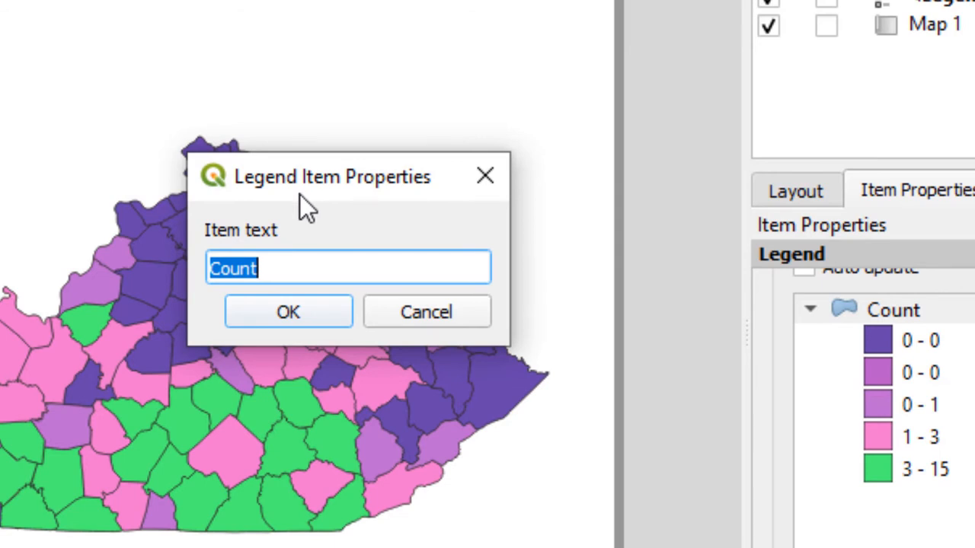
{"action": "type", "text": "Samp"}
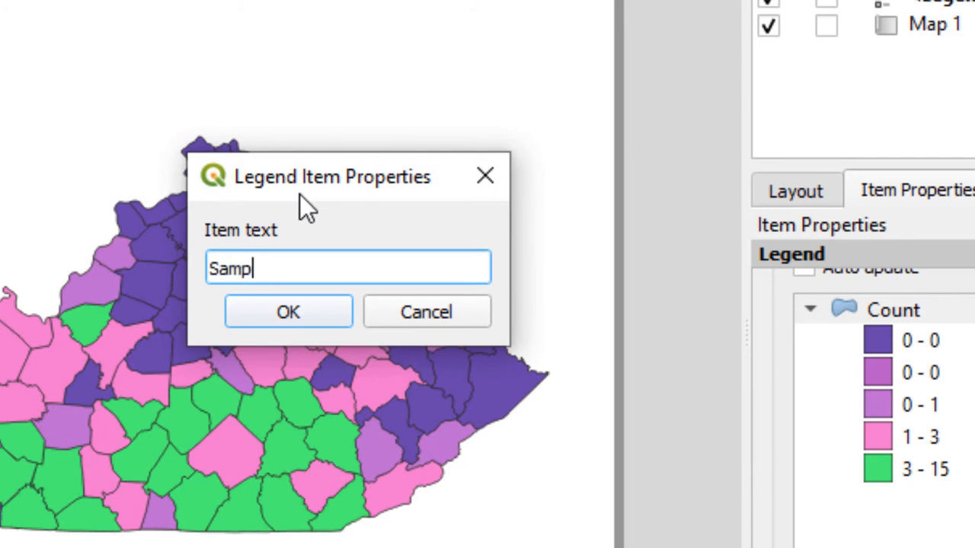
{"action": "type", "text": "ling Sites"}
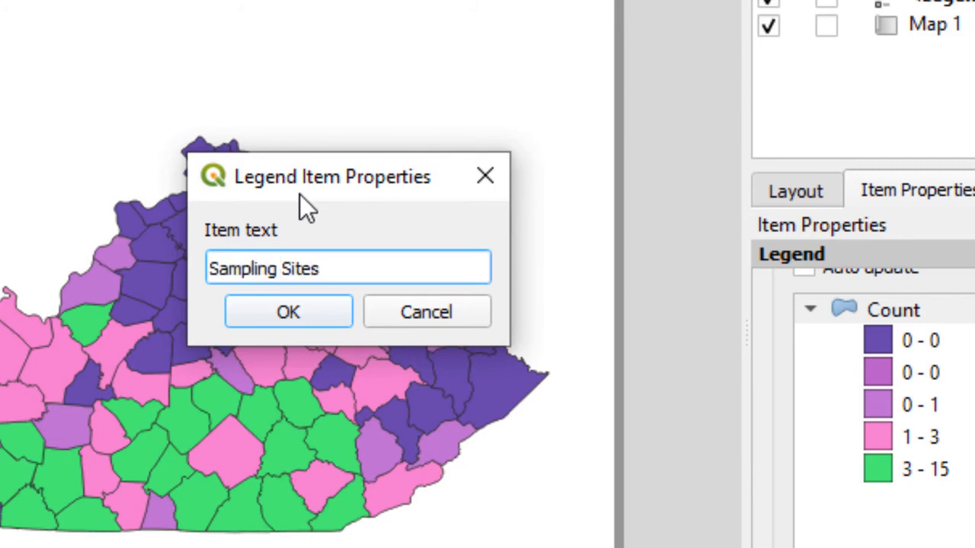
{"action": "type", "text": "per County"}
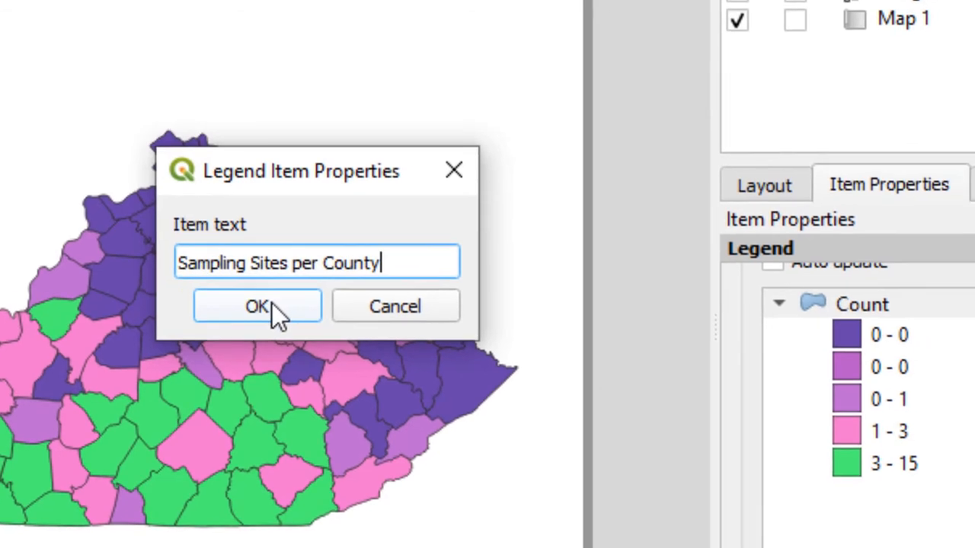
{"action": "left_click", "coordinate": [308, 311]}
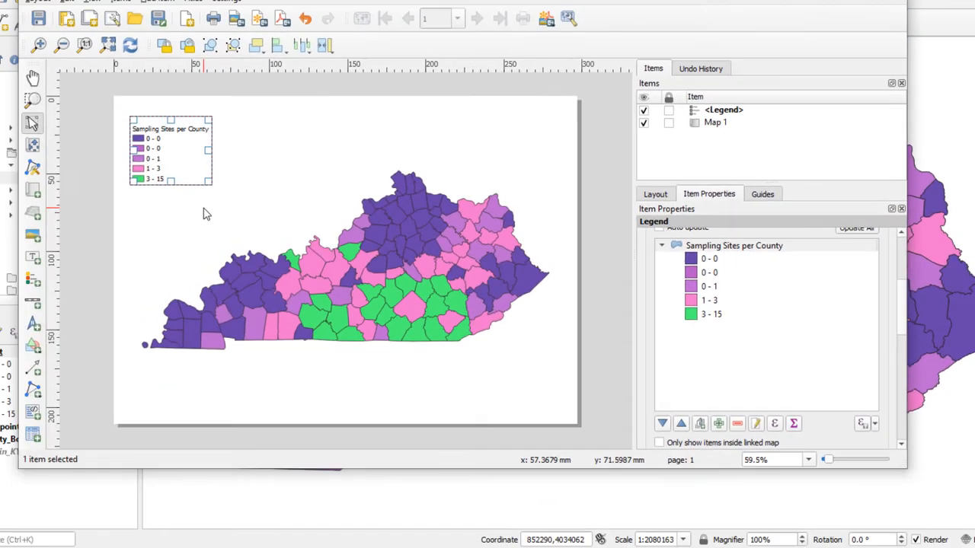
{"action": "left_click", "coordinate": [205, 211]}
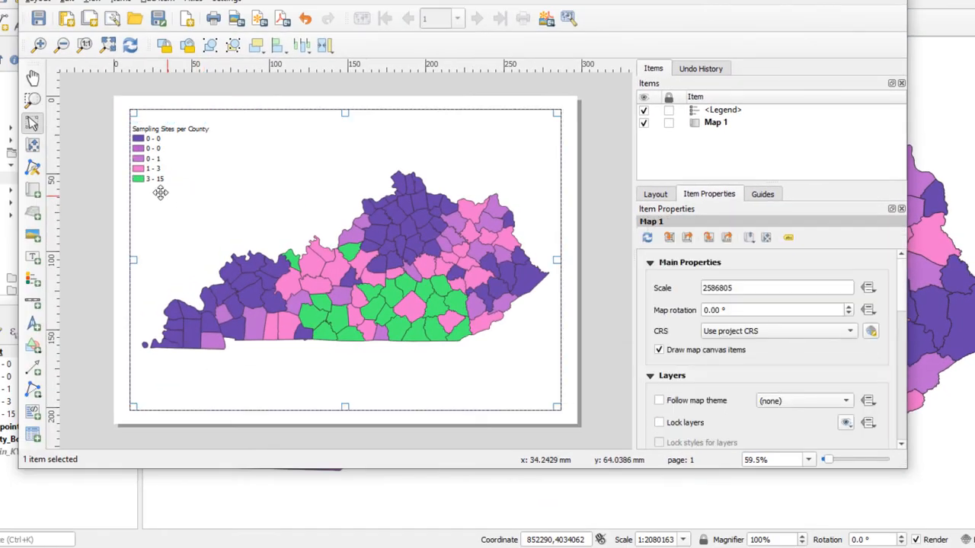
{"action": "left_click", "coordinate": [119, 211]}
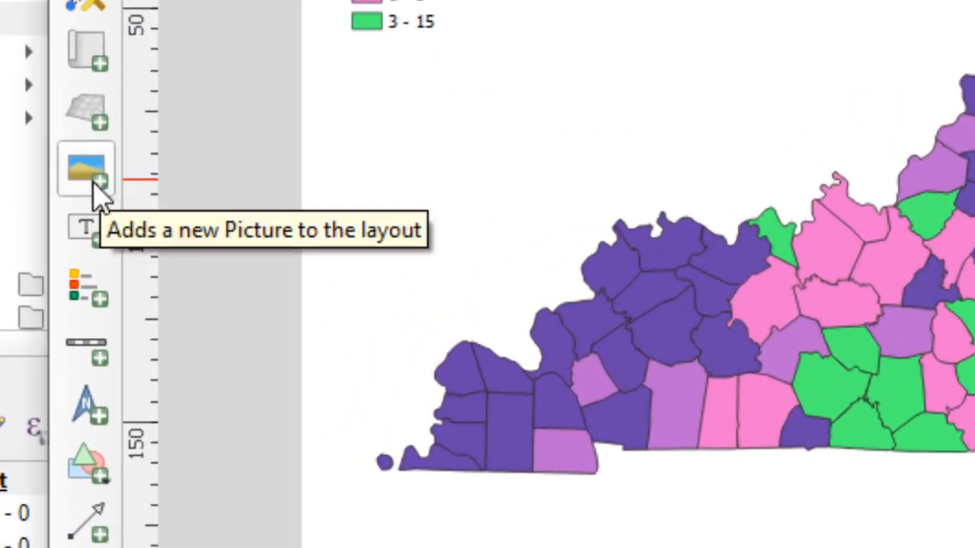
Add a picture of about 20 by 21 mm beside the legend, using the circled north arrow NorthArrow_10.svg from the image search directories.
{"action": "left_click", "coordinate": [95, 183]}
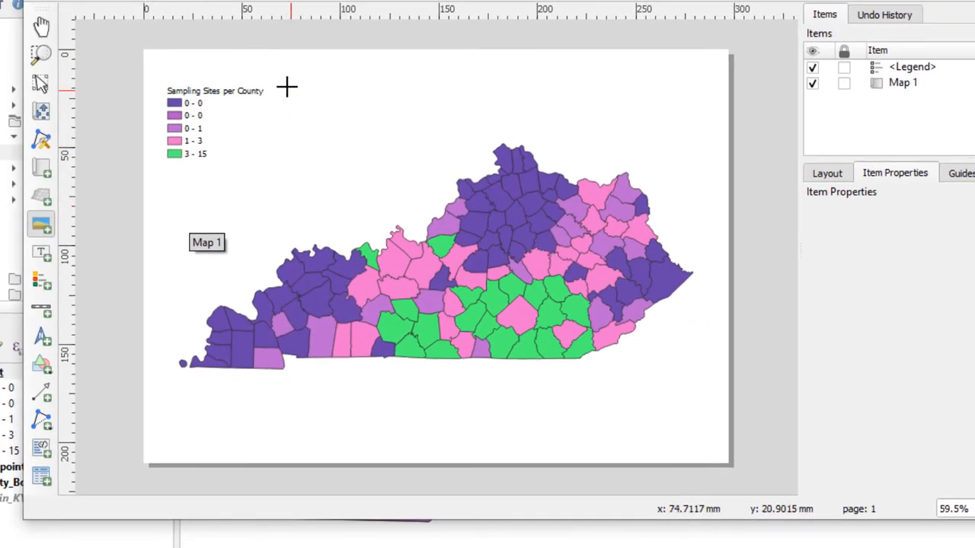
{"action": "left_click_drag", "start_coordinate": [305, 86], "coordinate": [345, 127]}
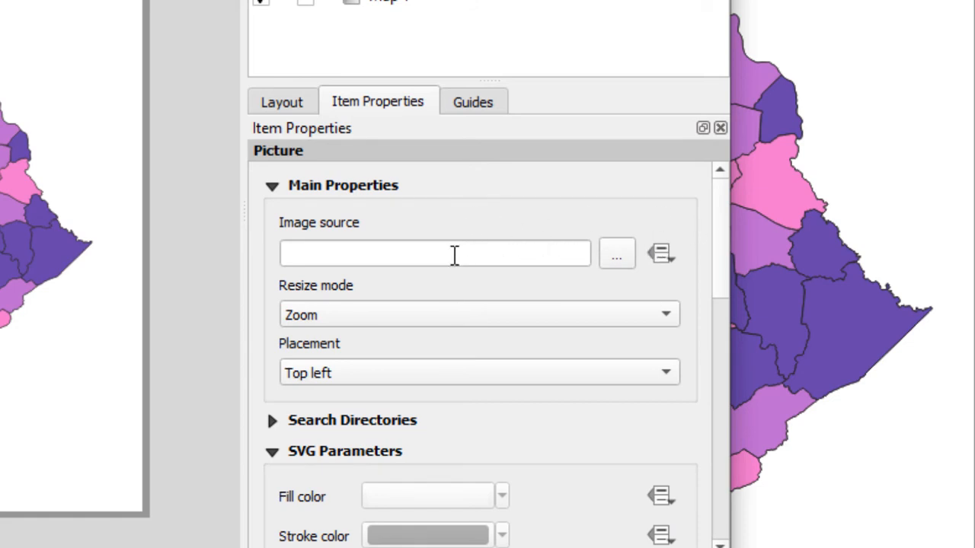
{"action": "left_click_drag", "start_coordinate": [720, 257], "coordinate": [727, 294]}
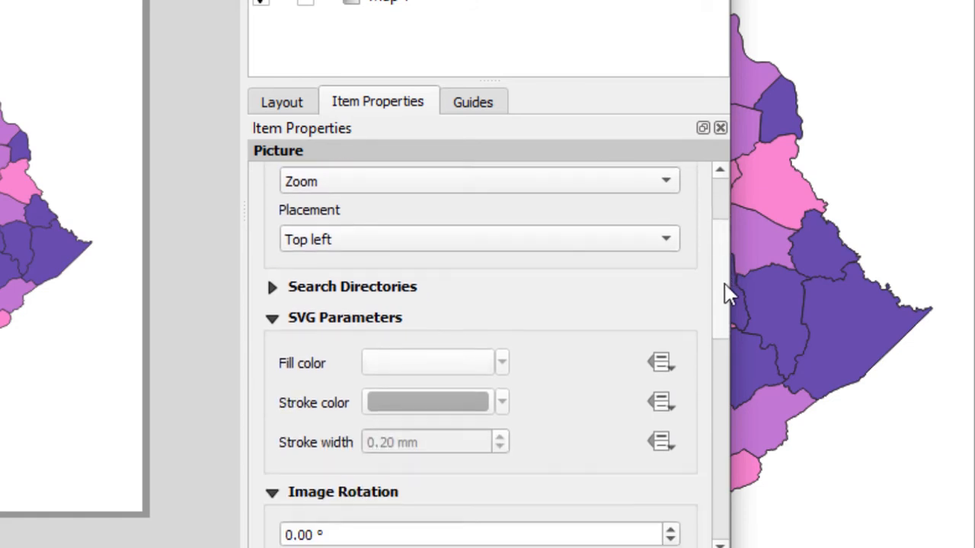
{"action": "left_click", "coordinate": [272, 287]}
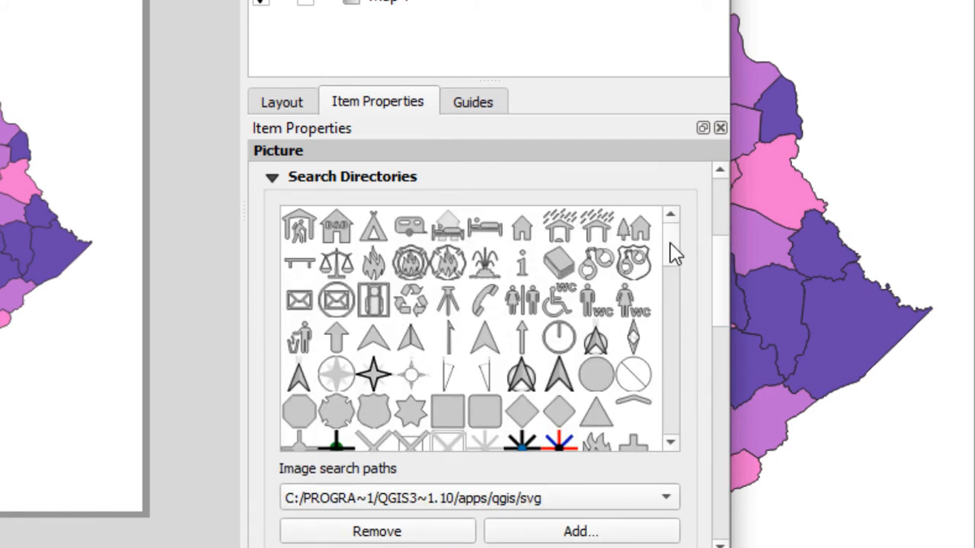
{"action": "scroll", "coordinate": [671, 254], "scroll_direction": "down", "scroll_amount": 1}
{"action": "left_click_drag", "start_coordinate": [671, 252], "coordinate": [693, 236]}
{"action": "left_click", "coordinate": [521, 373]}
Turn on Sync with map in the north arrow's image rotation settings.
{"action": "left_click_drag", "start_coordinate": [724, 261], "coordinate": [734, 367]}
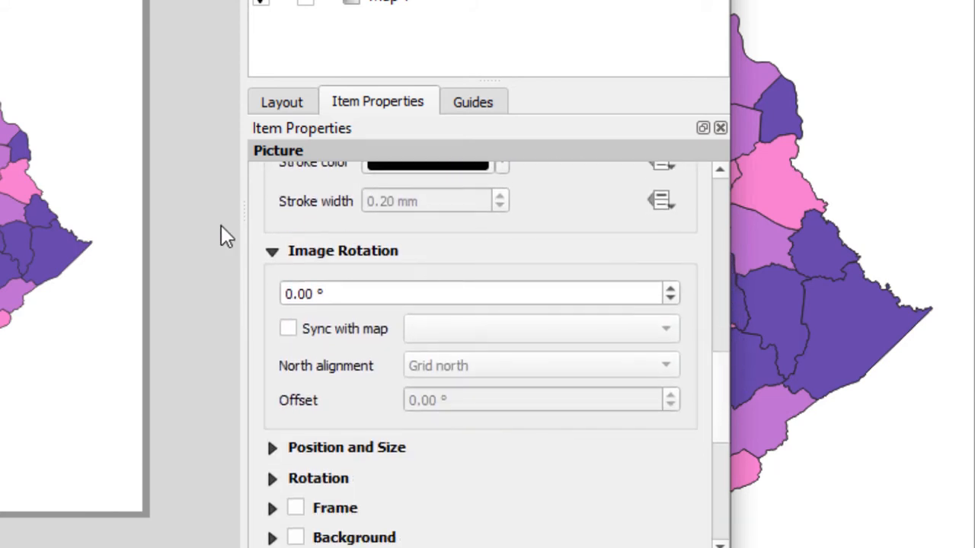
{"action": "left_click", "coordinate": [290, 329]}
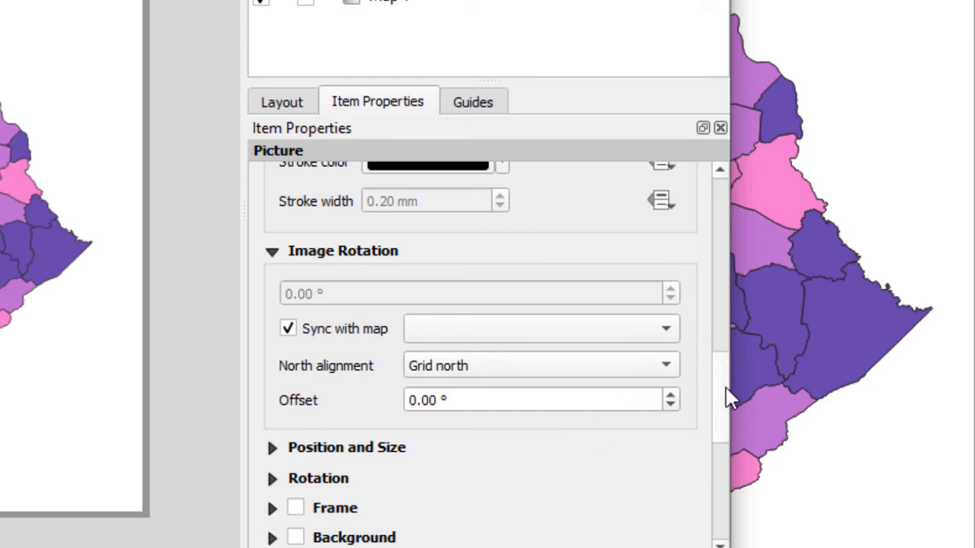
{"action": "left_click_drag", "start_coordinate": [725, 392], "coordinate": [718, 251]}
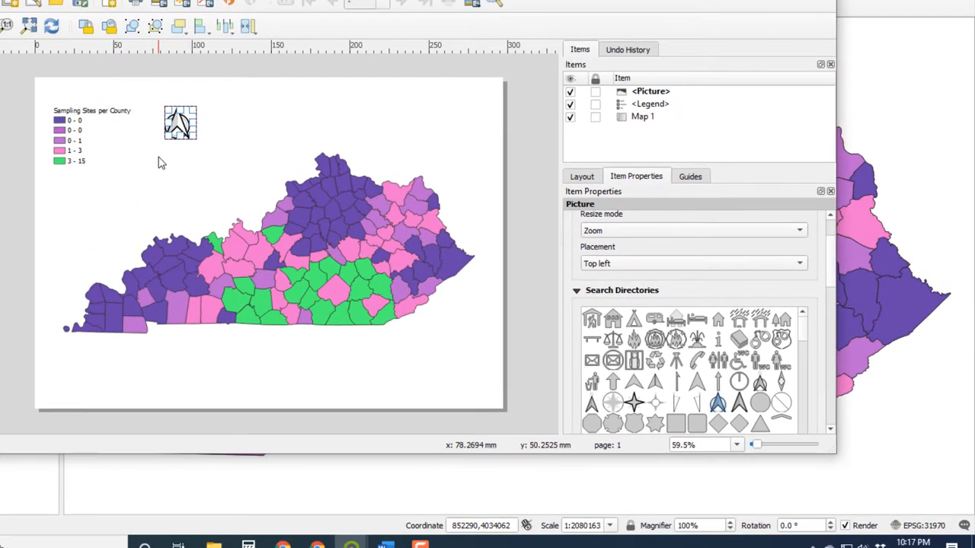
Select the north arrow and move it about 6 mm closer to the legend.
{"action": "left_click", "coordinate": [48, 142]}
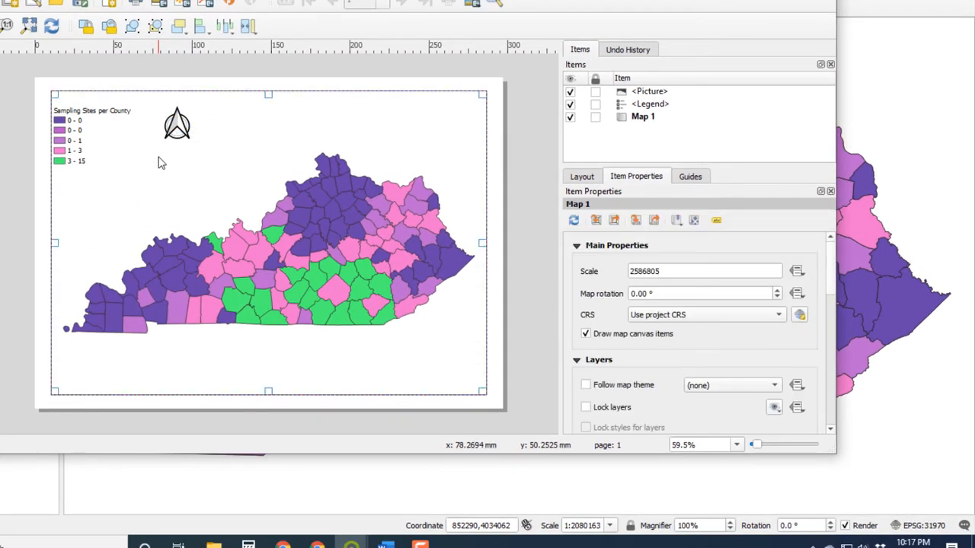
{"action": "left_click", "coordinate": [175, 122]}
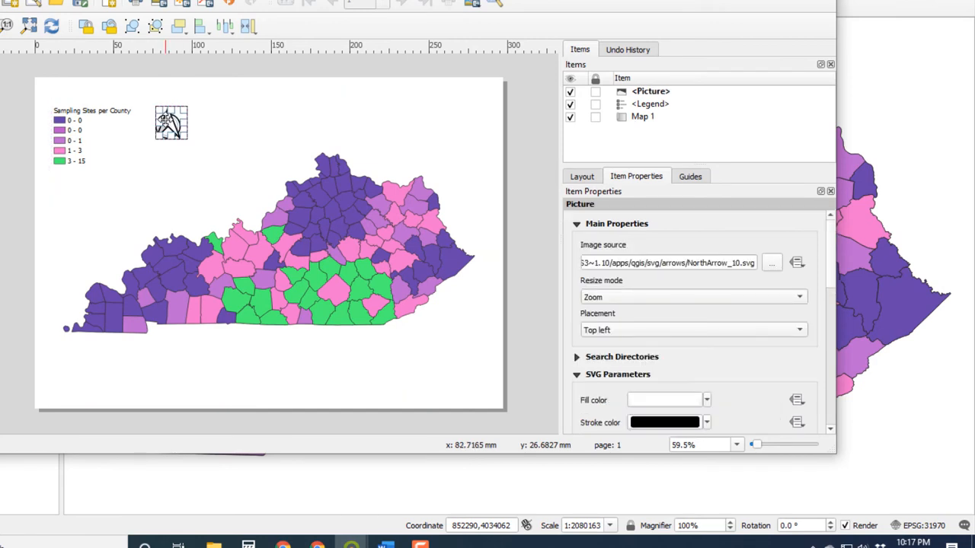
{"action": "left_click", "coordinate": [183, 155]}
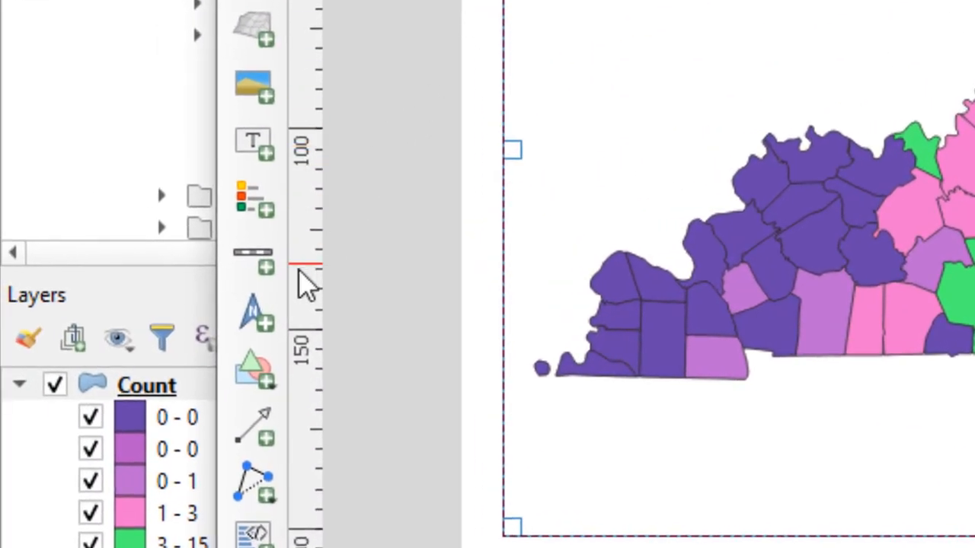
Add a Single Box scale bar in kilometers for Map 1 just below the north arrow.
{"action": "left_click", "coordinate": [258, 261]}
{"action": "left_click_drag", "start_coordinate": [347, 158], "coordinate": [430, 179]}
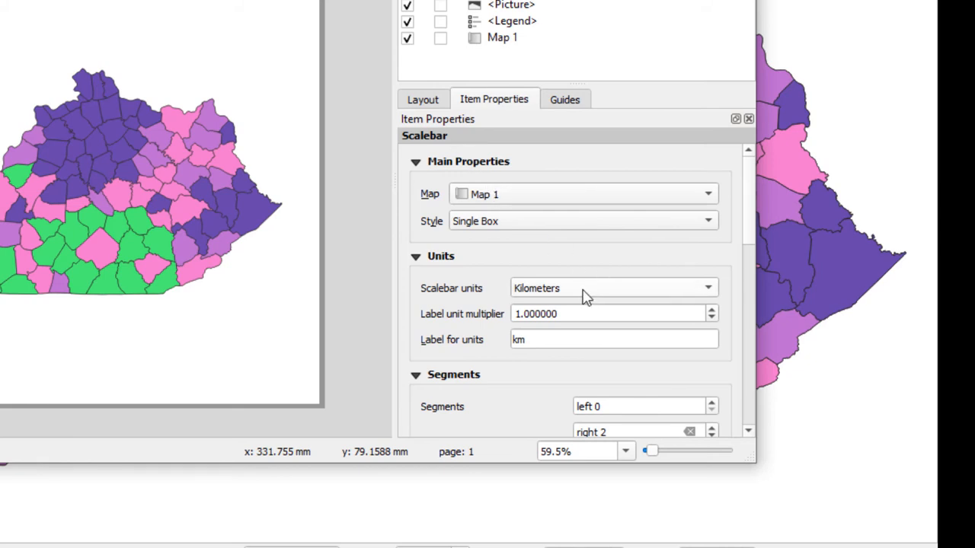
{"action": "mouse_move", "coordinate": [751, 217]}
{"action": "left_mouse_down"}
{"action": "mouse_move", "coordinate": [763, 324]}
{"action": "mouse_move", "coordinate": [789, 394]}
{"action": "mouse_move", "coordinate": [756, 210]}
{"action": "left_mouse_up"}
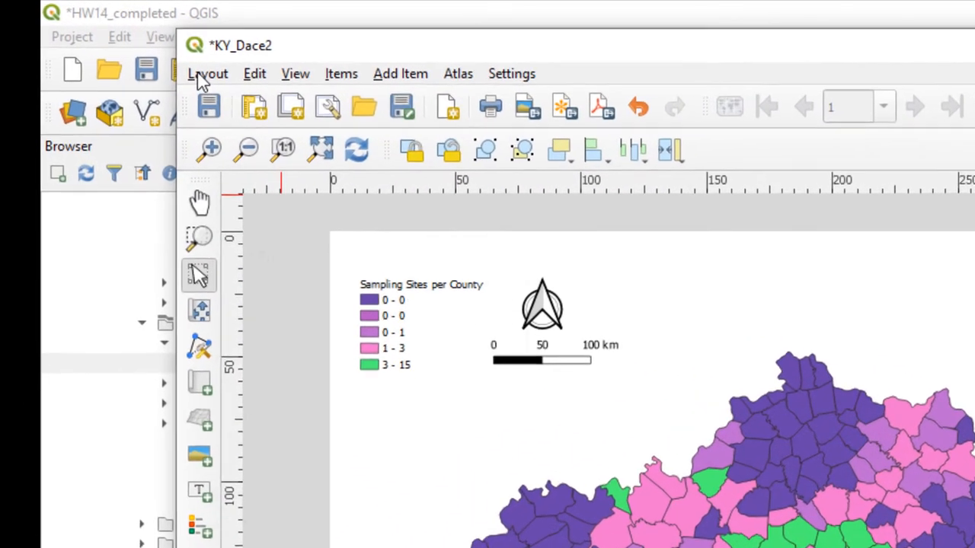
Export the print layout as an image in JPEG format, named KY_Dace2.jpeg, in the HW14 folder.
{"action": "left_click", "coordinate": [116, 41]}
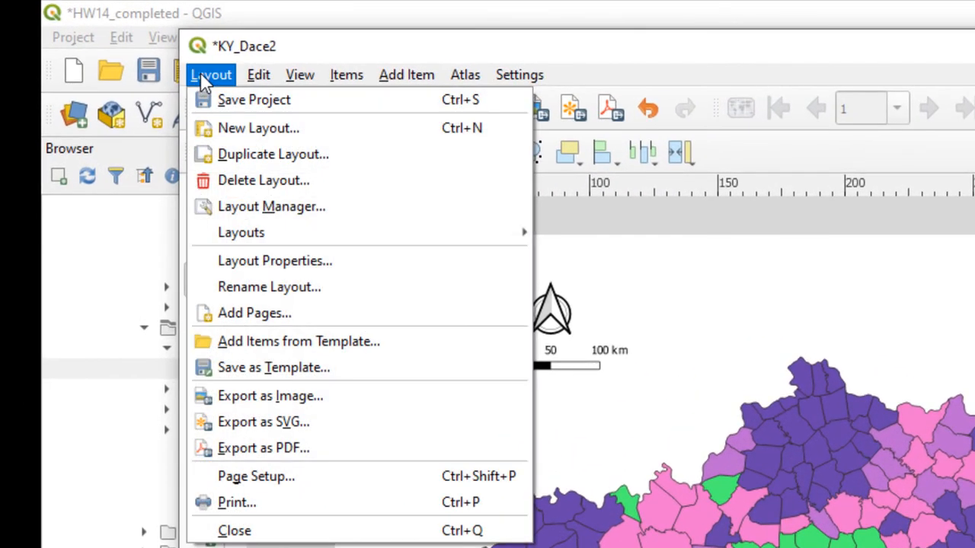
{"action": "left_click", "coordinate": [280, 398]}
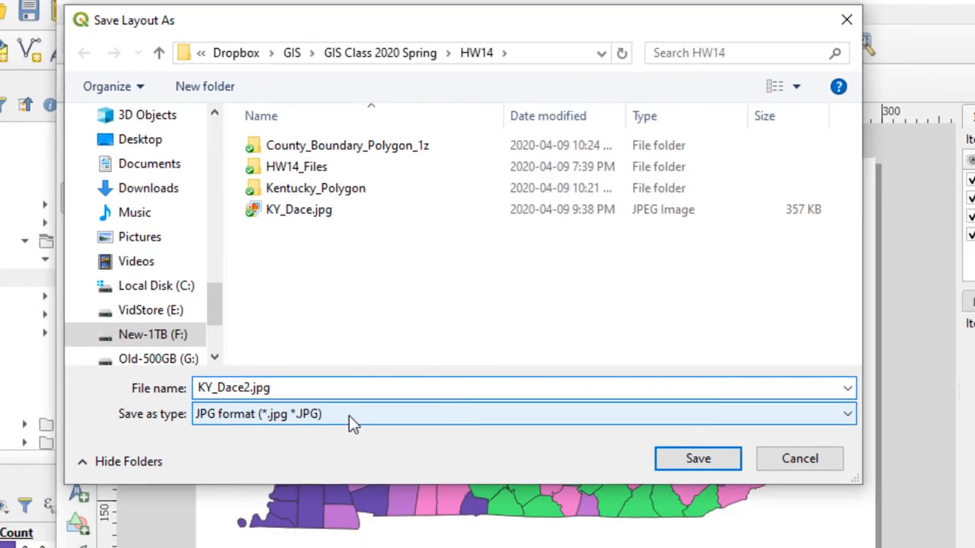
{"action": "left_click", "coordinate": [341, 462]}
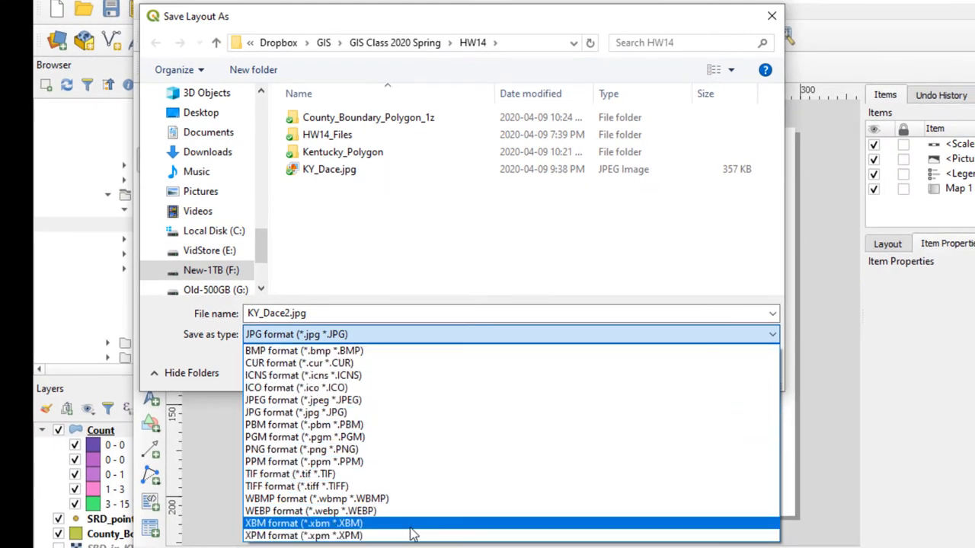
{"action": "left_click", "coordinate": [415, 405]}
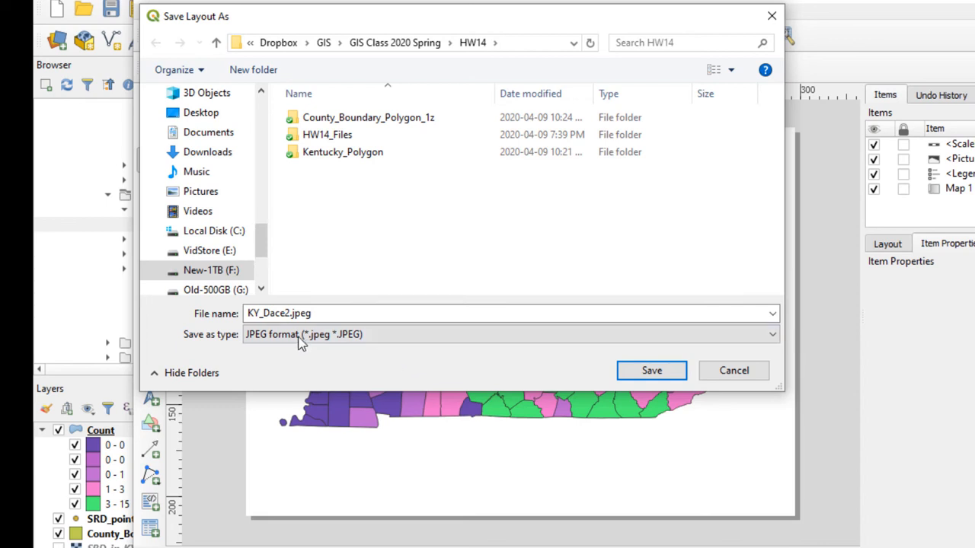
{"action": "left_click", "coordinate": [279, 315]}
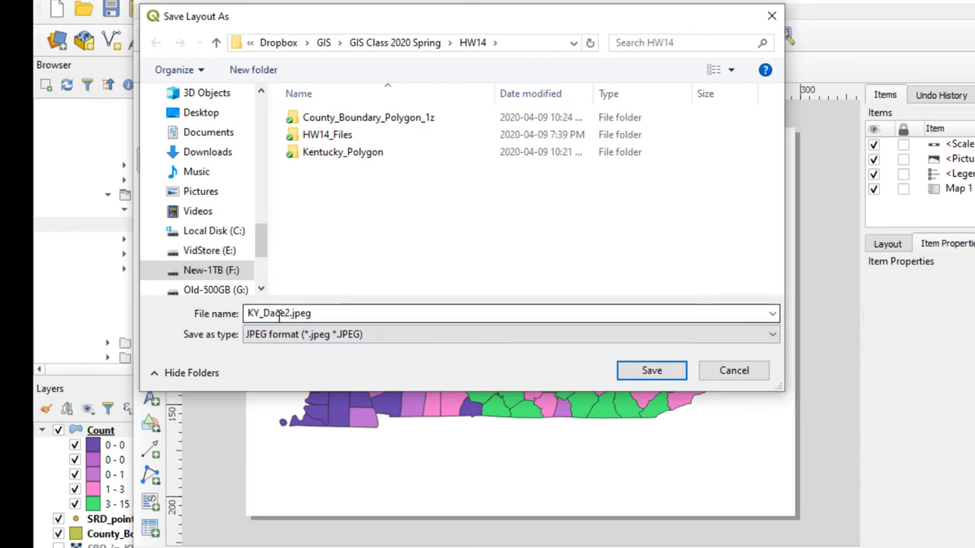
{"action": "left_click", "coordinate": [645, 370]}
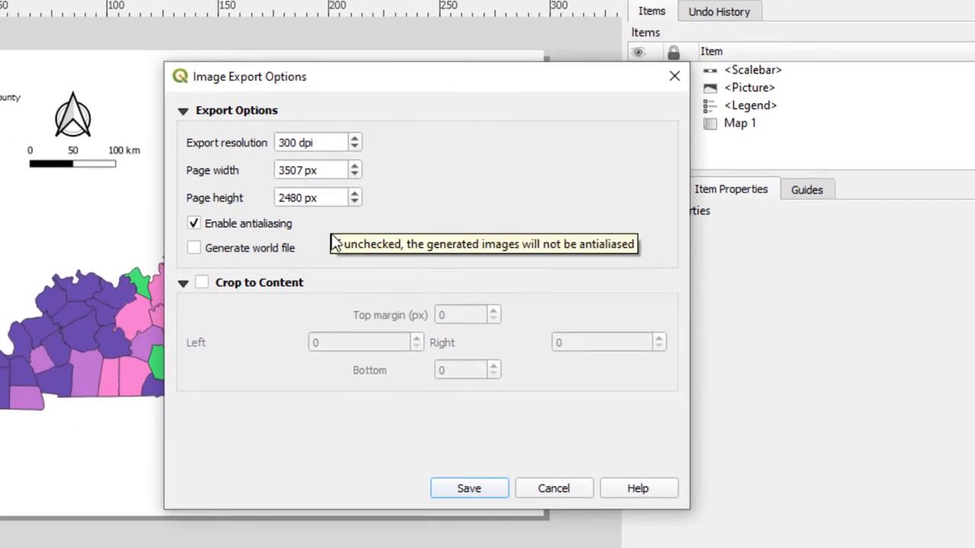
Set the image export resolution to 300 dpi and save the image with antialiasing enabled.
{"action": "left_click", "coordinate": [355, 138]}
{"action": "left_click", "coordinate": [355, 138]}
{"action": "left_click", "coordinate": [354, 139]}
{"action": "left_click", "coordinate": [354, 139]}
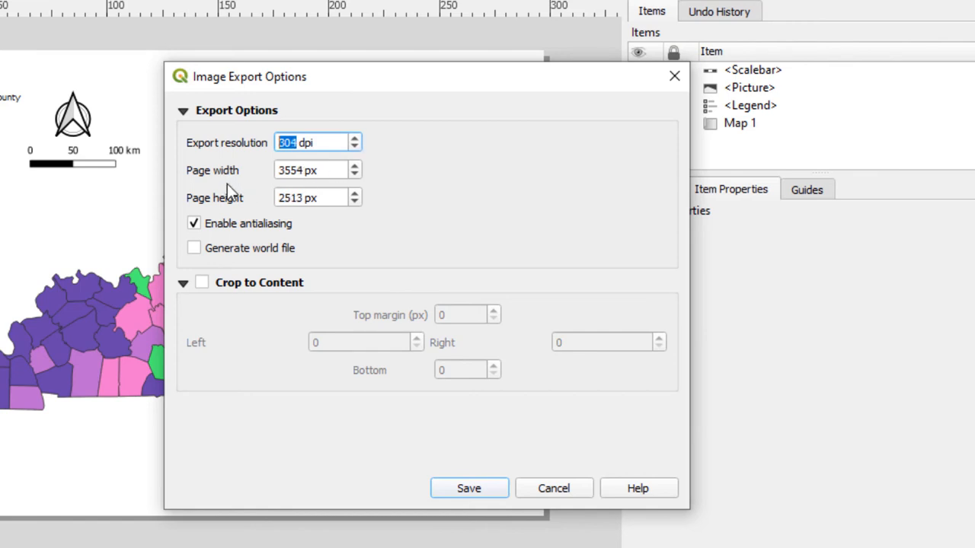
{"action": "left_click", "coordinate": [355, 146]}
{"action": "left_click", "coordinate": [355, 147]}
{"action": "left_click", "coordinate": [354, 147]}
{"action": "left_click", "coordinate": [355, 147]}
{"action": "left_click", "coordinate": [459, 491]}
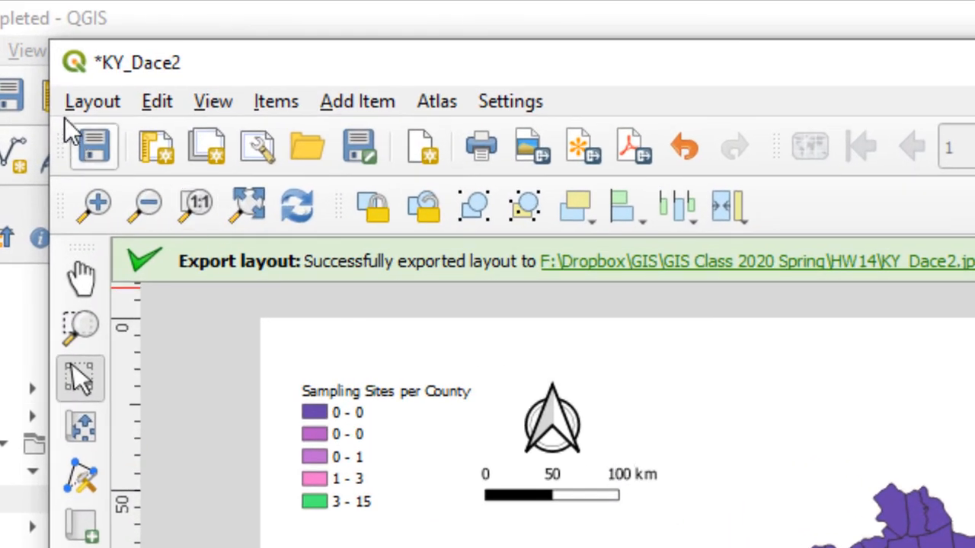
Export the layout as KY_Dace2.svg in the HW14 folder, exporting text as paths and simplifying geometries.
{"action": "left_click", "coordinate": [85, 105]}
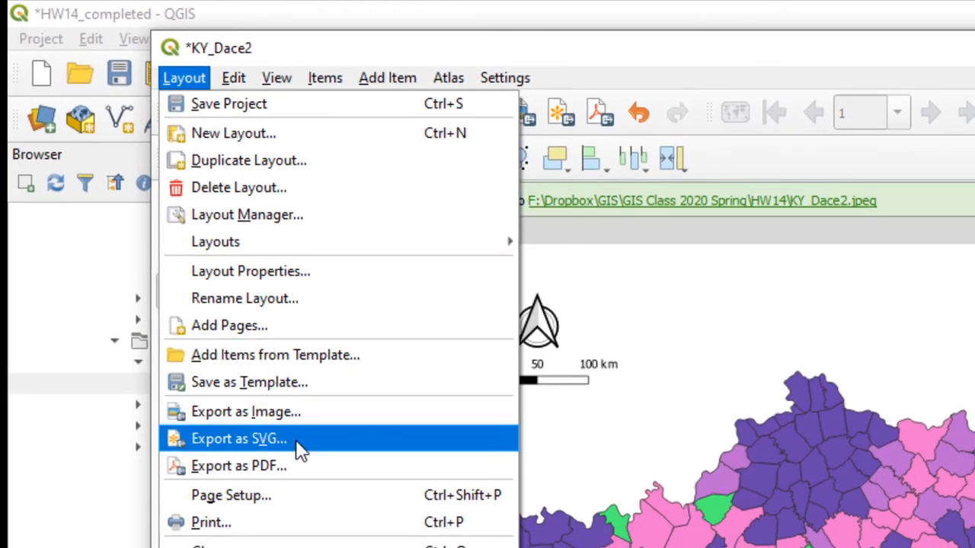
{"action": "left_click", "coordinate": [297, 441]}
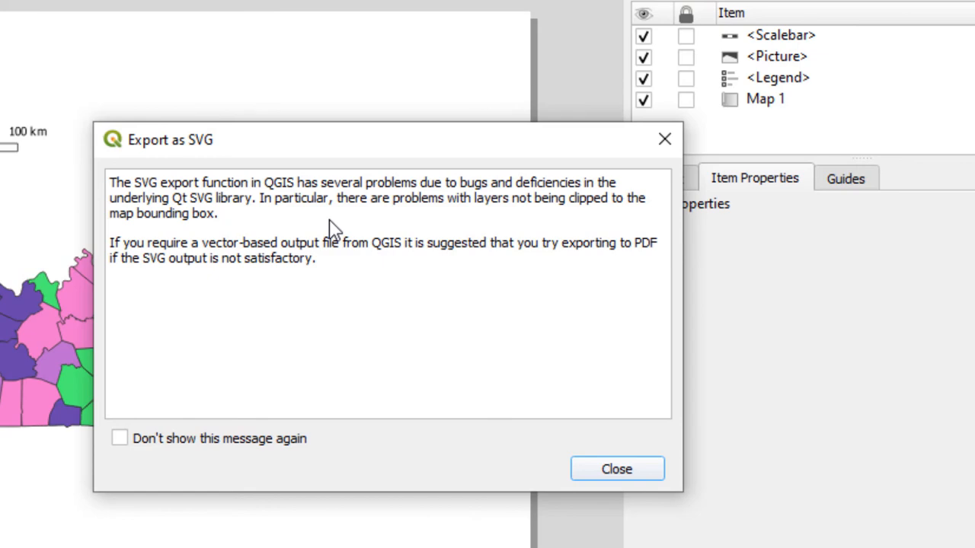
{"action": "left_click", "coordinate": [619, 471]}
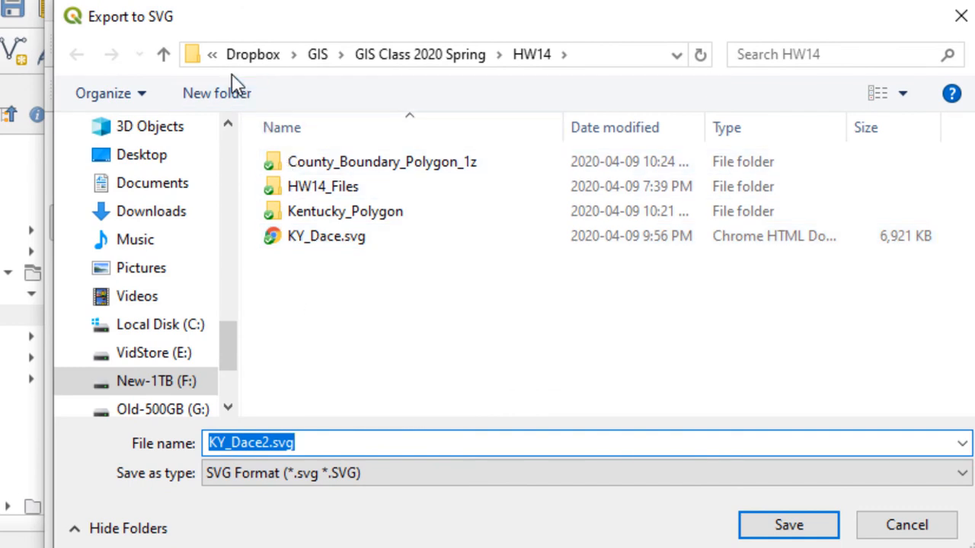
{"action": "left_click", "coordinate": [266, 473]}
{"action": "left_click", "coordinate": [266, 473]}
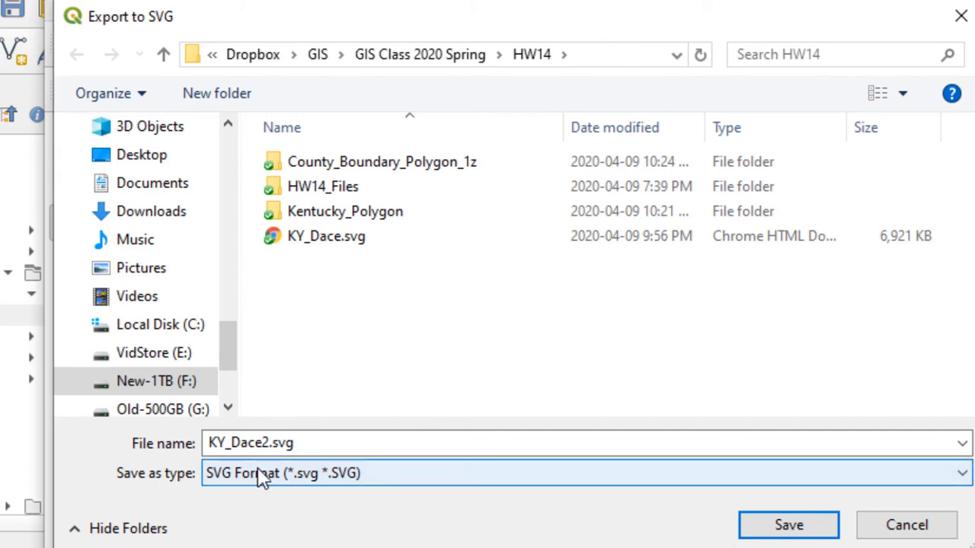
{"action": "left_click", "coordinate": [789, 533]}
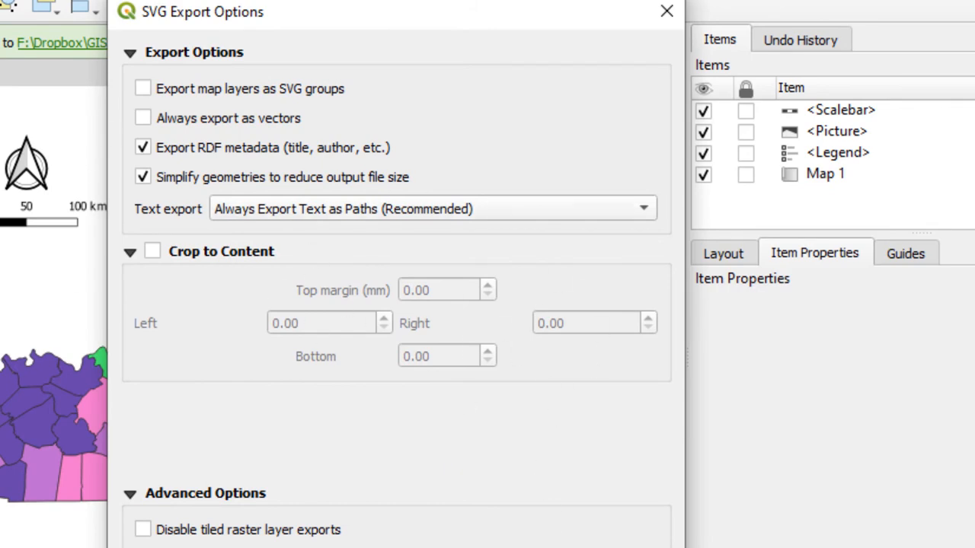
{"action": "left_click", "coordinate": [491, 547]}
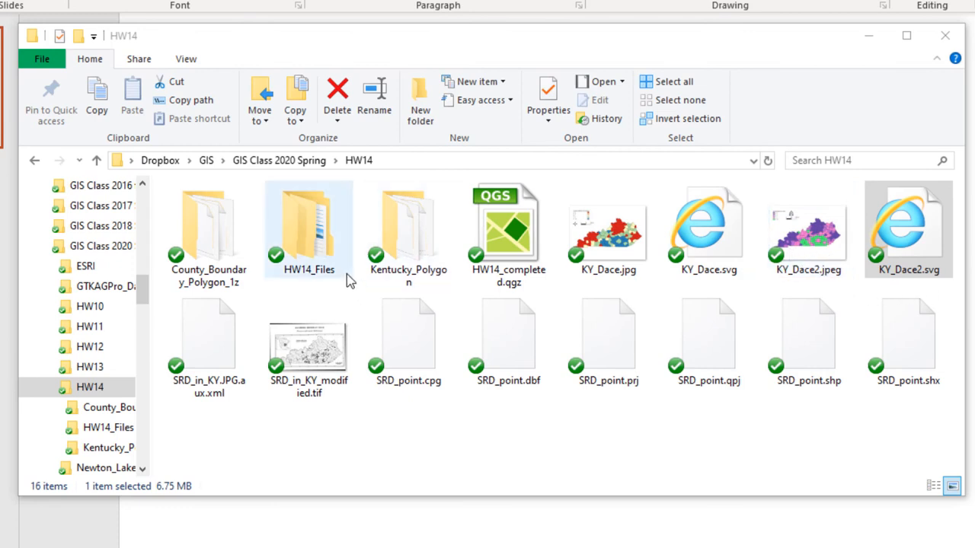
List the HW14 folder's files with details in File Explorer and compare the sizes of KY_Dace2.jpeg and KY_Dace2.svg.
{"action": "left_click", "coordinate": [176, 58]}
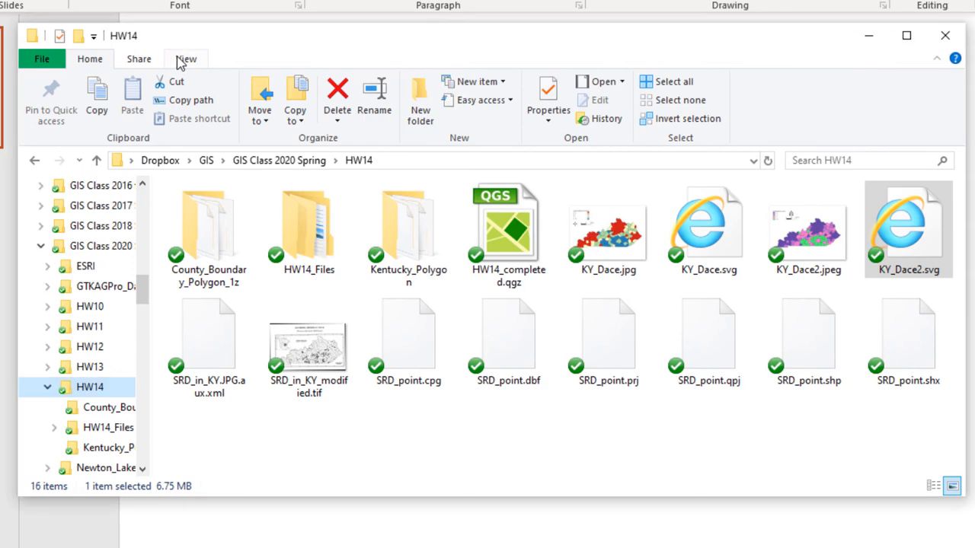
{"action": "left_click", "coordinate": [183, 59]}
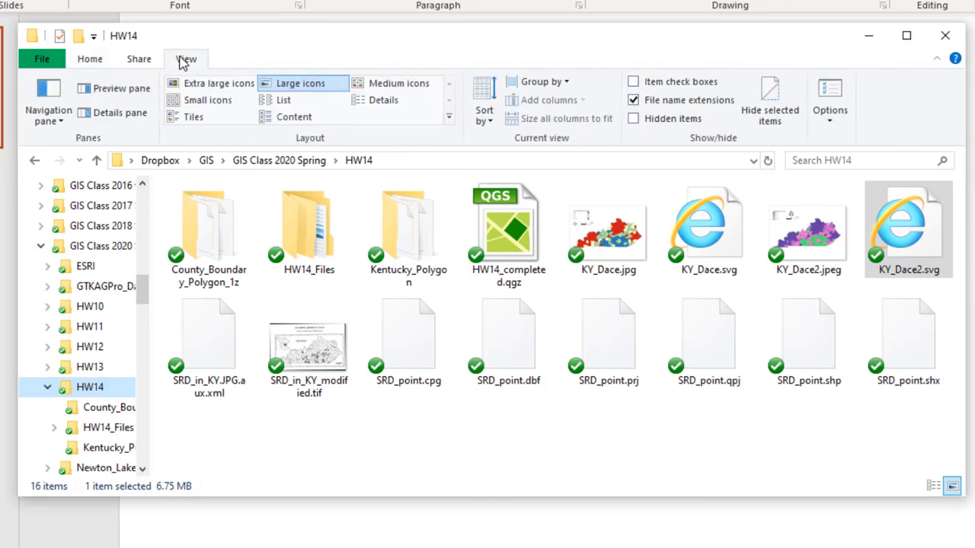
{"action": "left_click", "coordinate": [372, 101]}
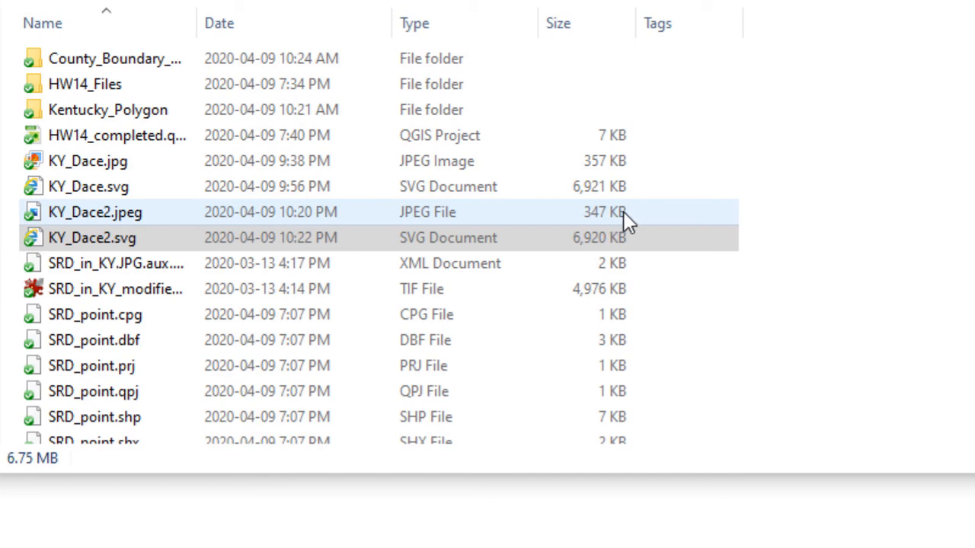
{"action": "left_click", "coordinate": [130, 236]}
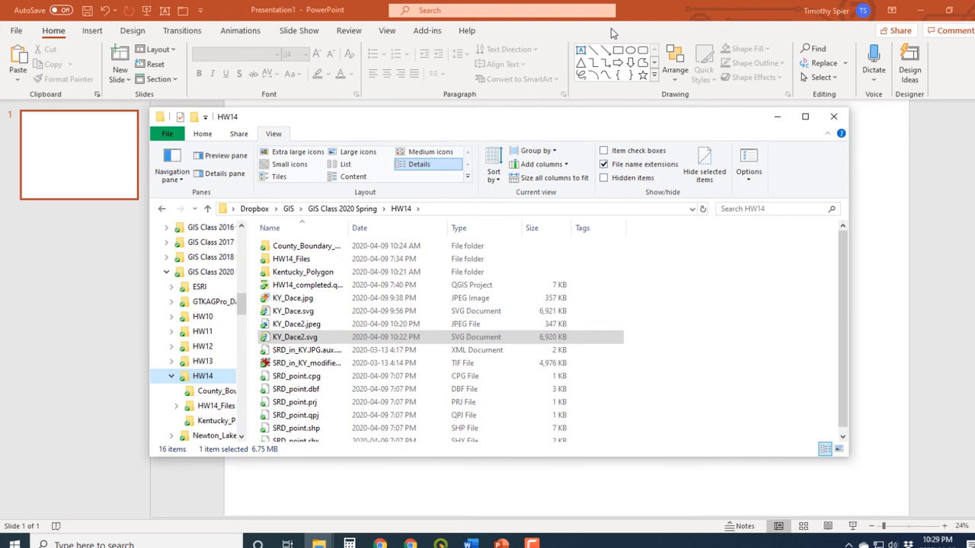
Switch to the blank PowerPoint presentation and apply a custom landscape slide size of 48 in by 36 in.
{"action": "left_click", "coordinate": [648, 13]}
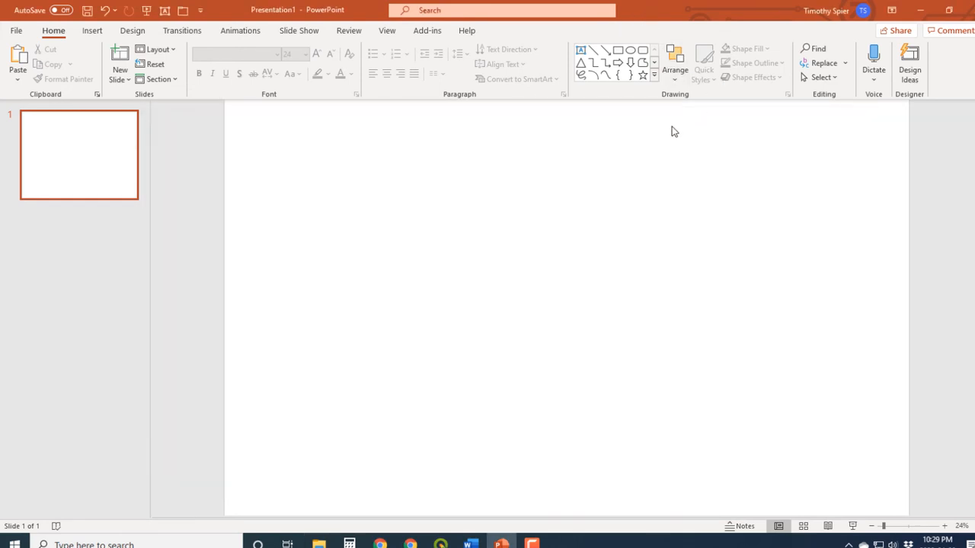
{"action": "left_click", "coordinate": [872, 526]}
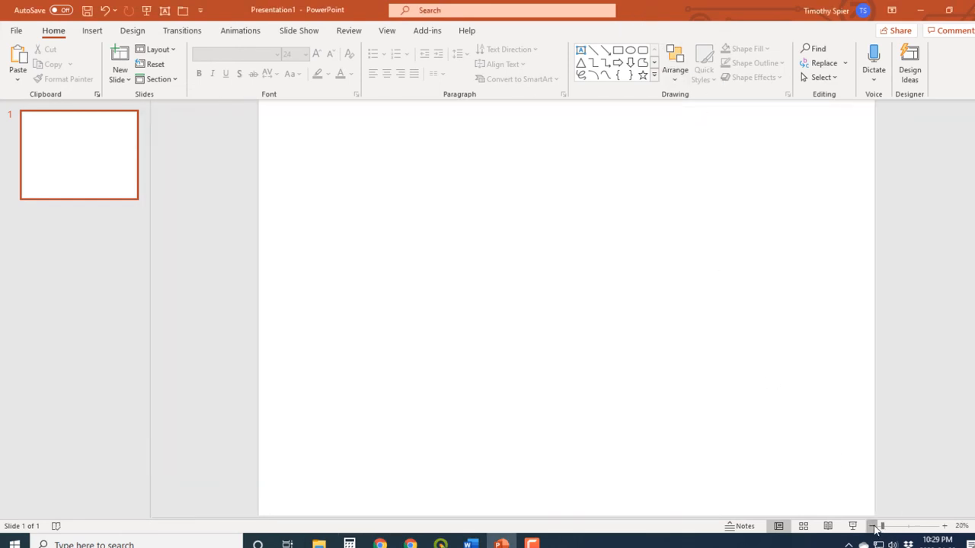
{"action": "left_click", "coordinate": [874, 526]}
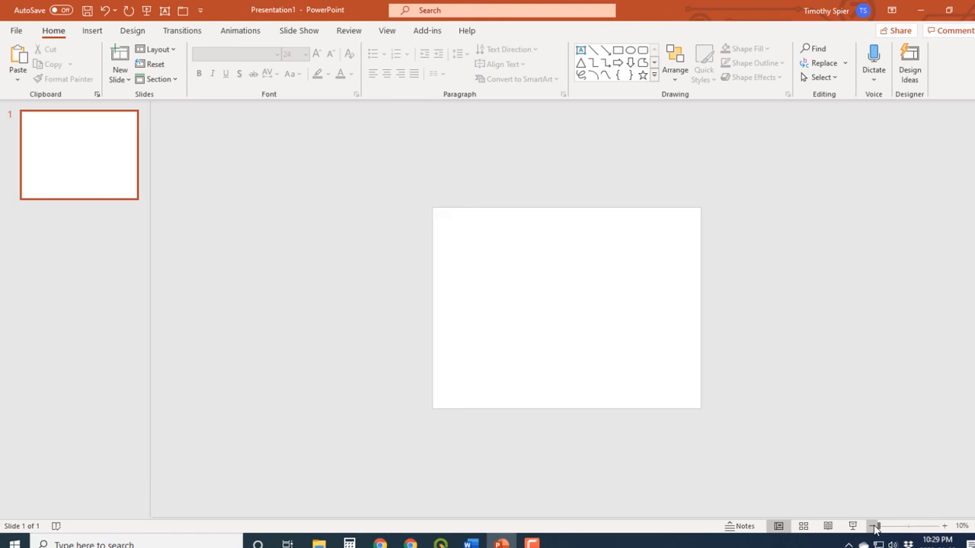
{"action": "left_click", "coordinate": [944, 526]}
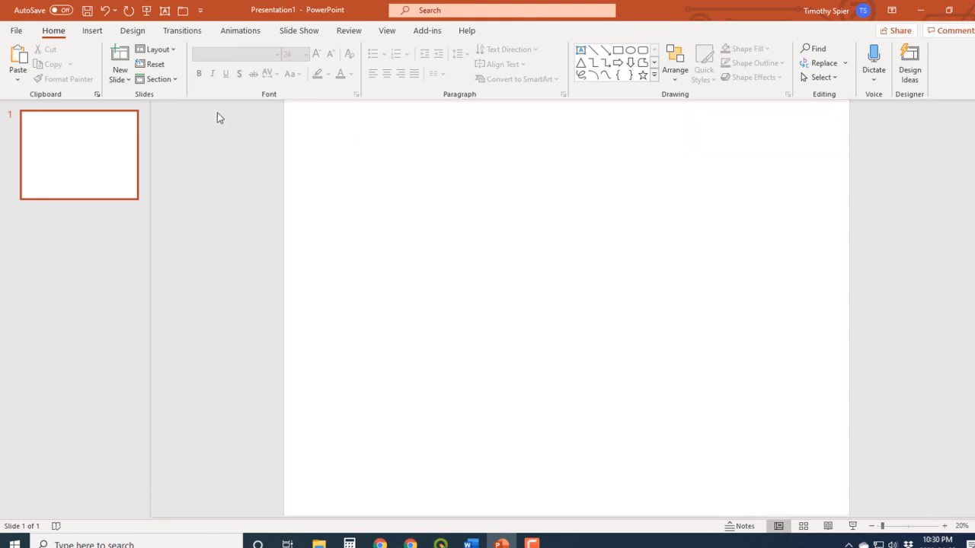
{"action": "left_click", "coordinate": [134, 31]}
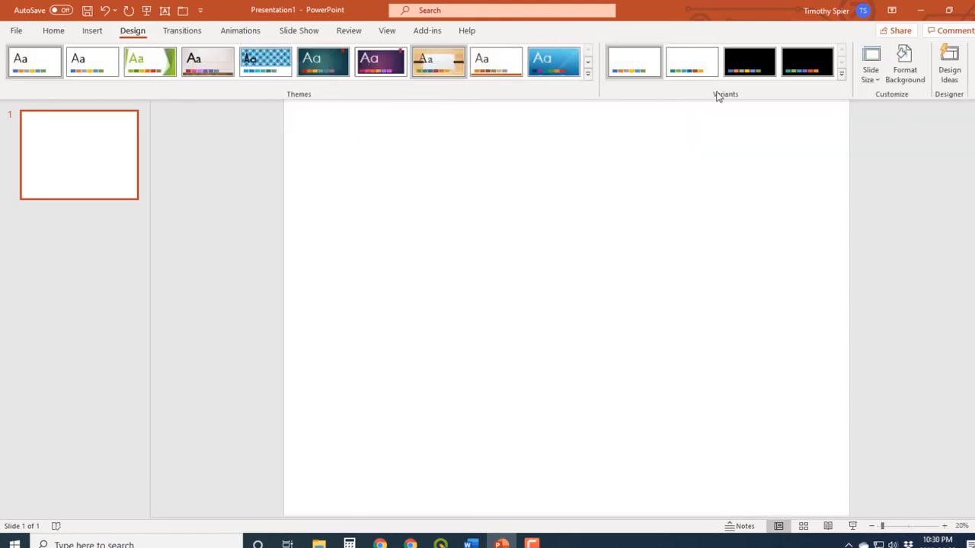
{"action": "left_click", "coordinate": [871, 78]}
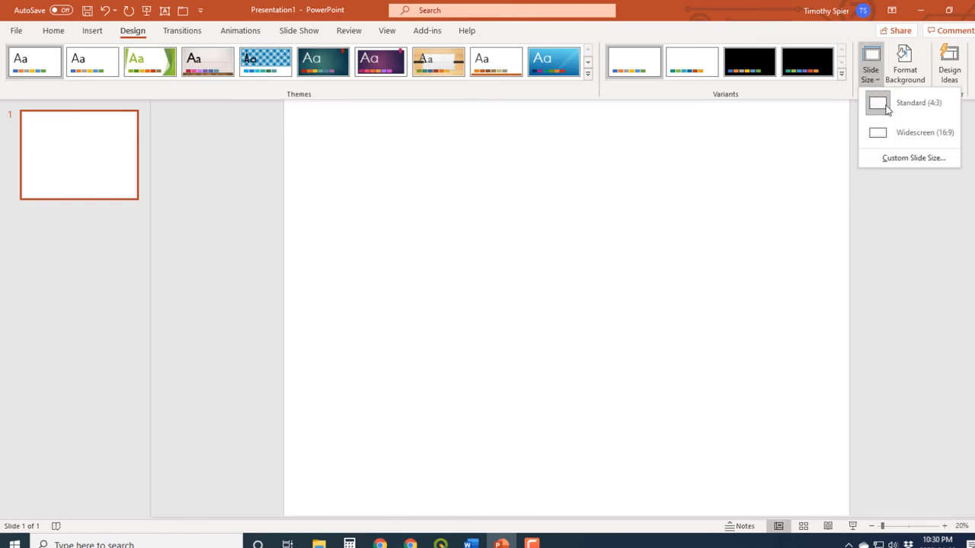
{"action": "left_click", "coordinate": [906, 158]}
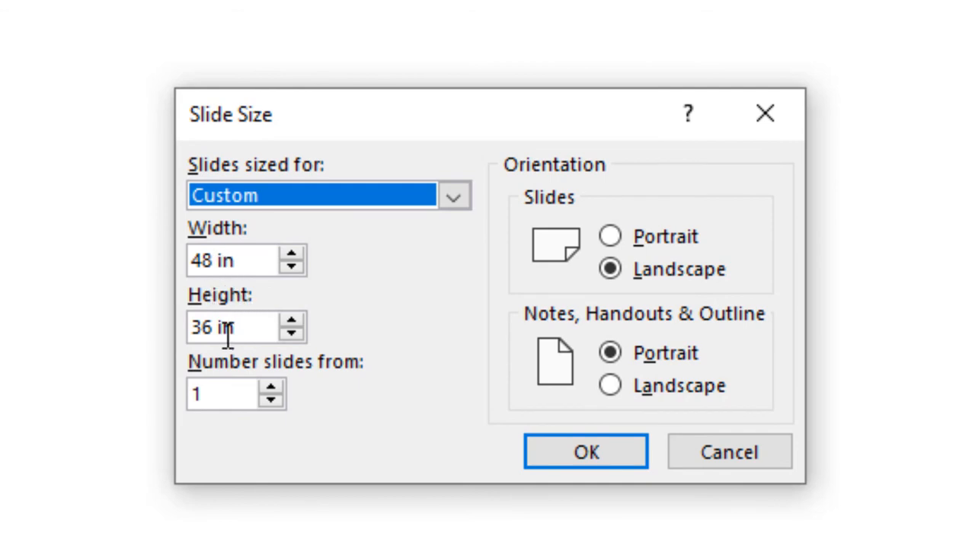
{"action": "left_click", "coordinate": [621, 457]}
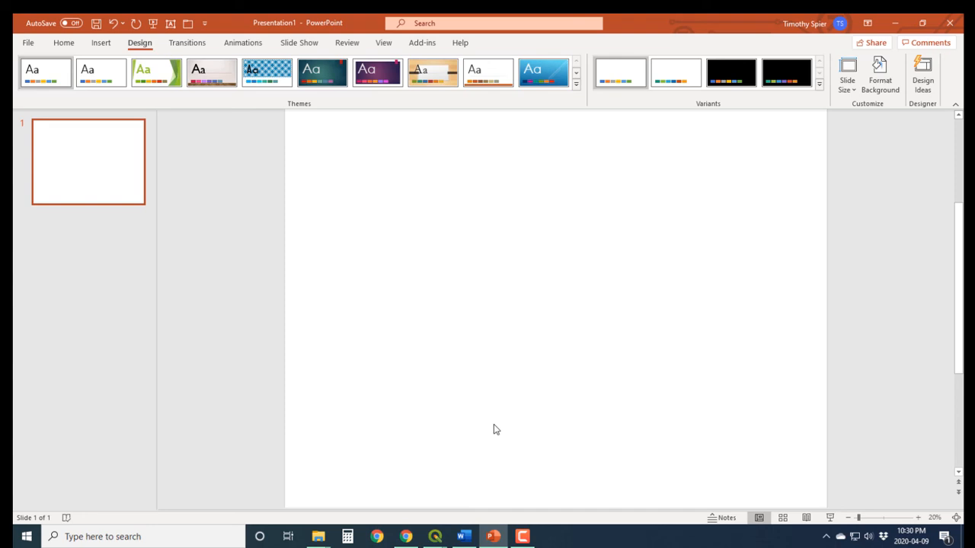
Place KY_Dace2.jpeg from the HW14 folder in File Explorer onto the blank PowerPoint slide.
{"action": "mouse_move", "coordinate": [318, 536]}
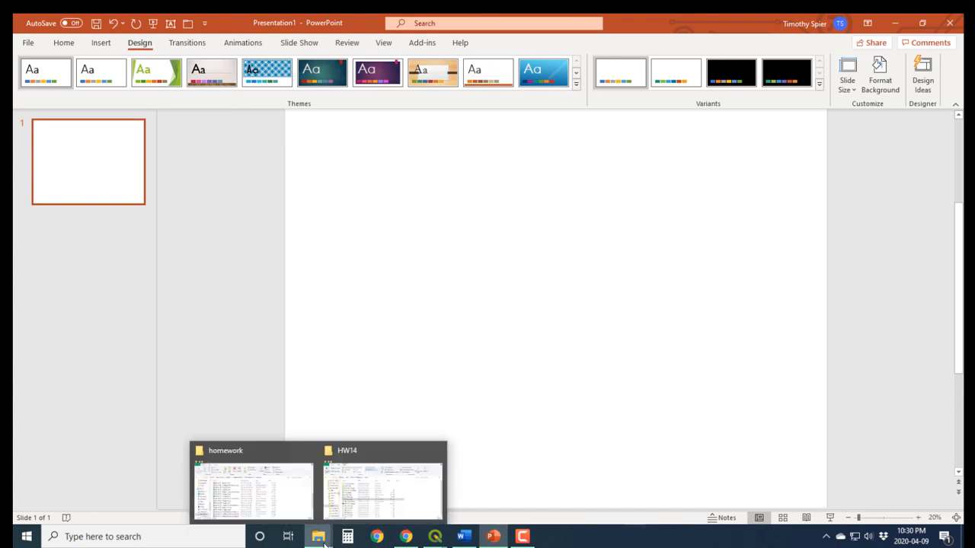
{"action": "left_click", "coordinate": [372, 503]}
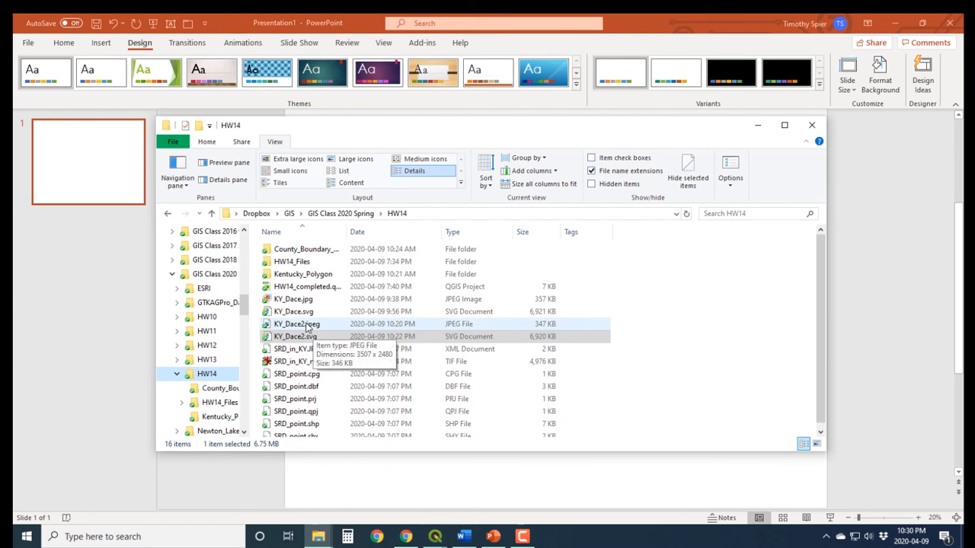
{"action": "left_click_drag", "start_coordinate": [309, 326], "coordinate": [383, 466]}
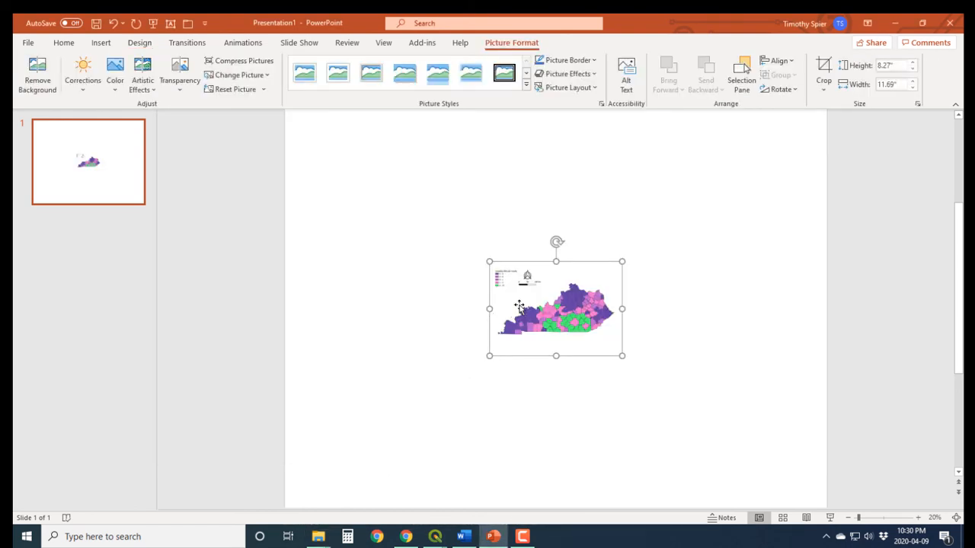